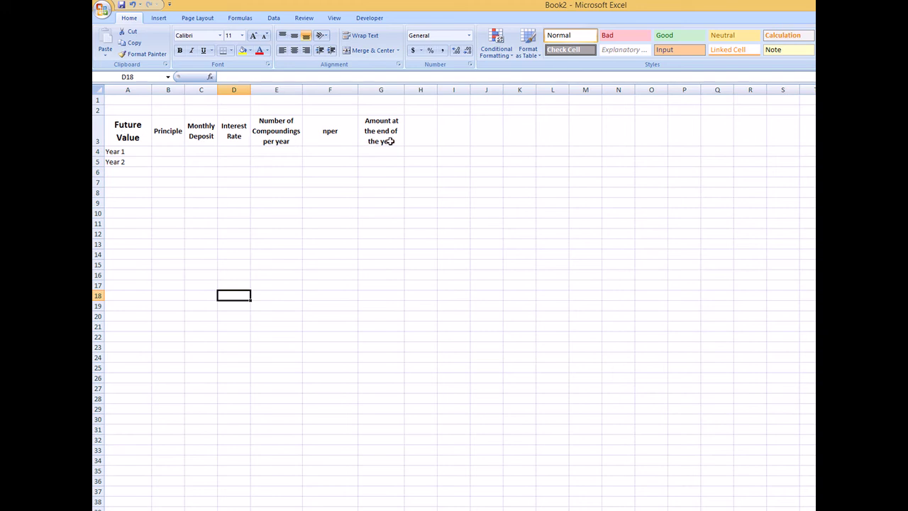
- AutoFill the Year 1 and Year 2 labels down column A through Year 20 in A23
click(119, 151)
click(121, 160)
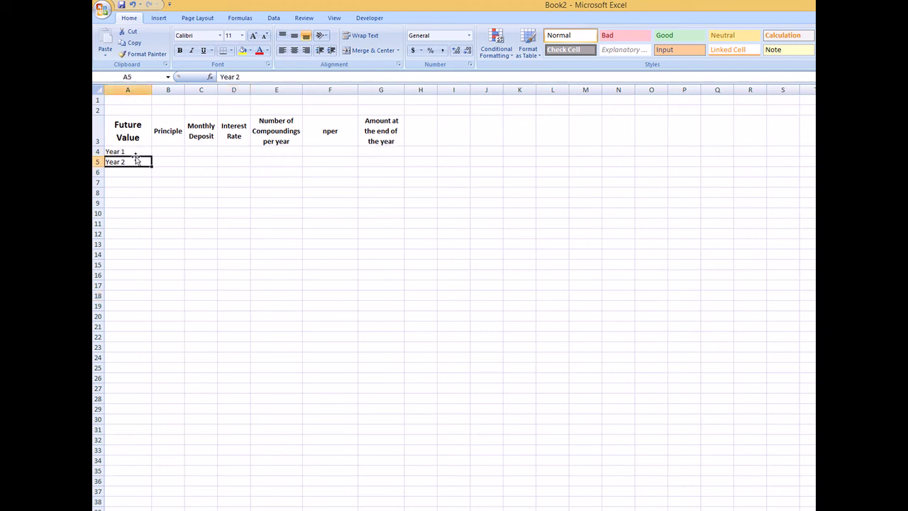
drag(133, 153, 146, 349)
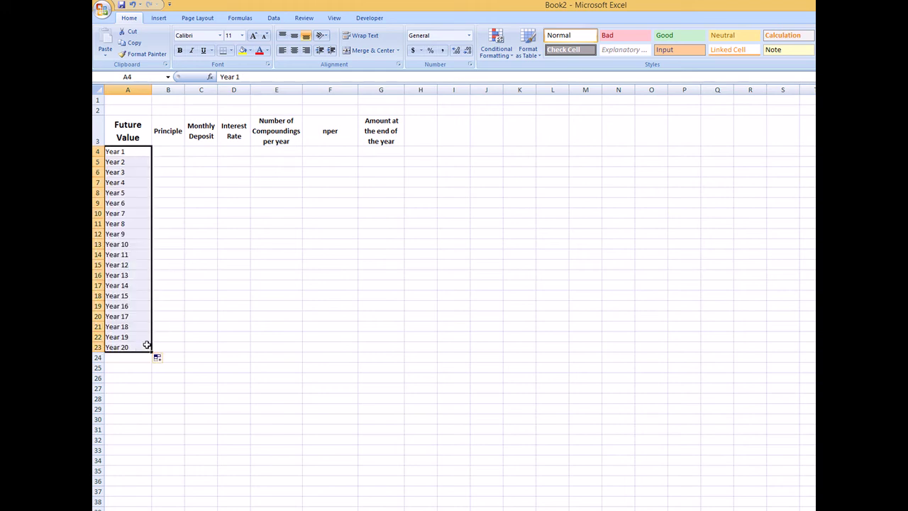
click(222, 215)
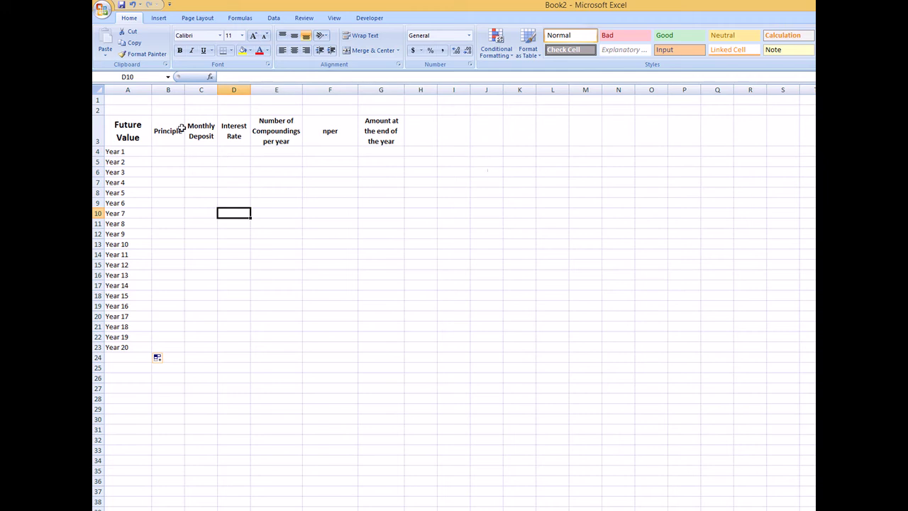
- Fill B4:F4 with -200, -25, .06, 12 and 12 as the Year 1 values
click(161, 154)
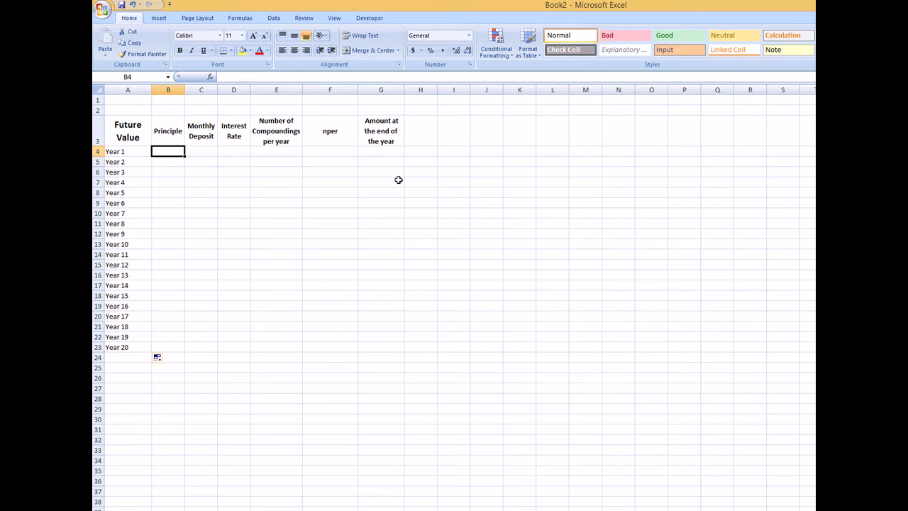
text(-200)
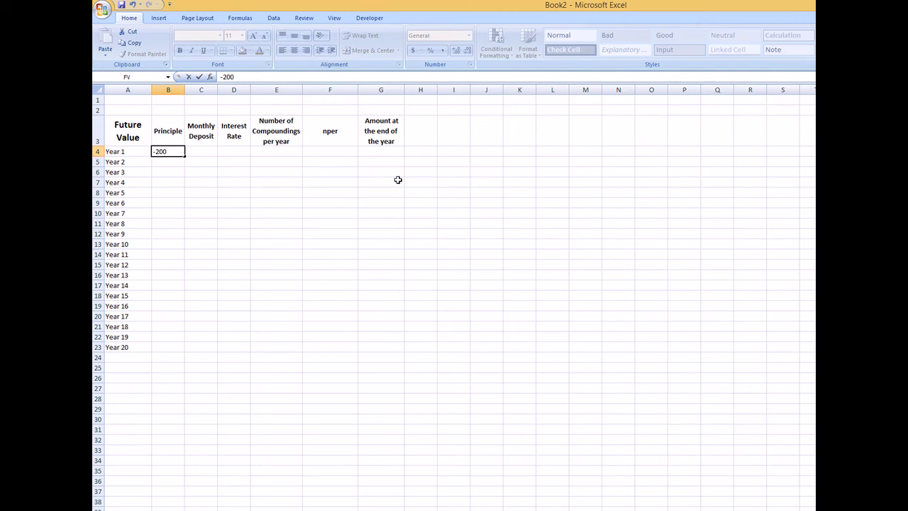
key(Tab)
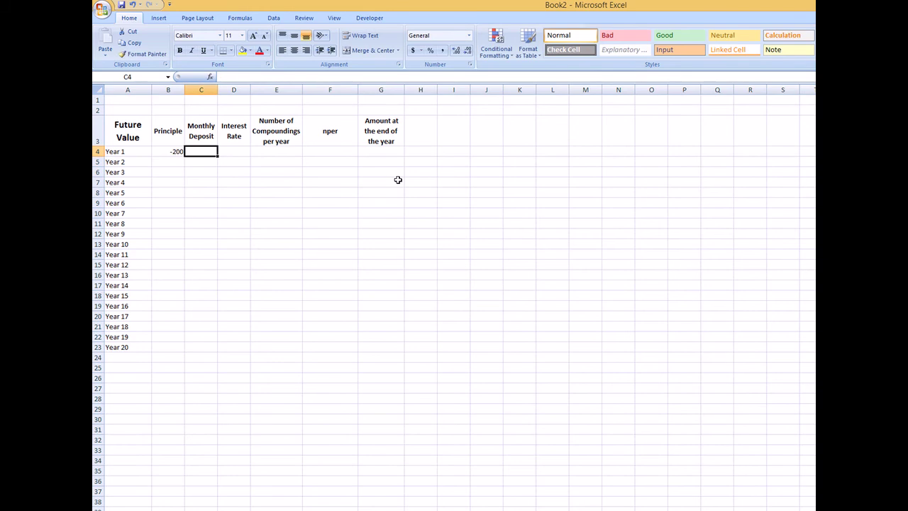
text(-25)
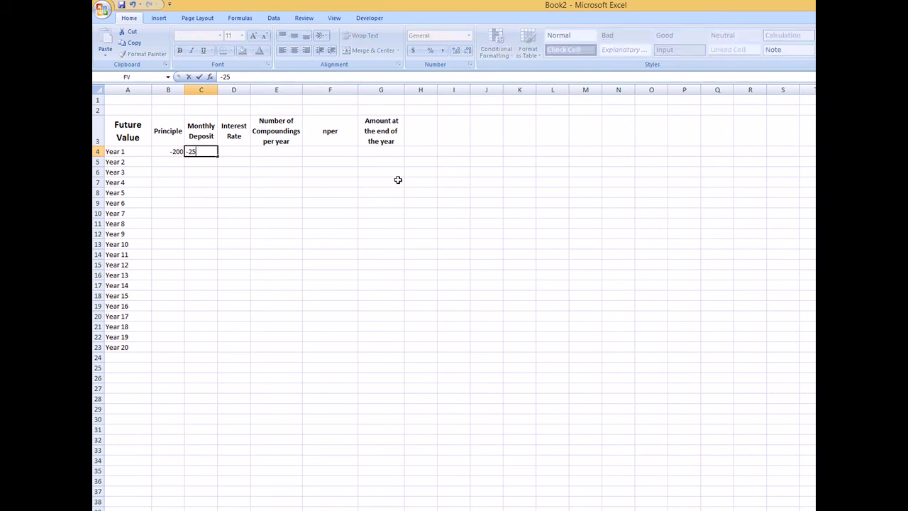
key(Tab)
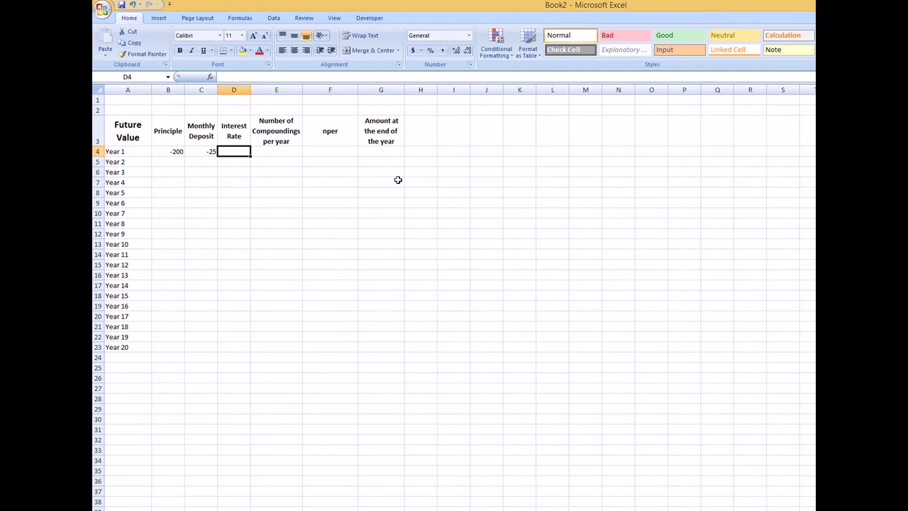
text(.06)
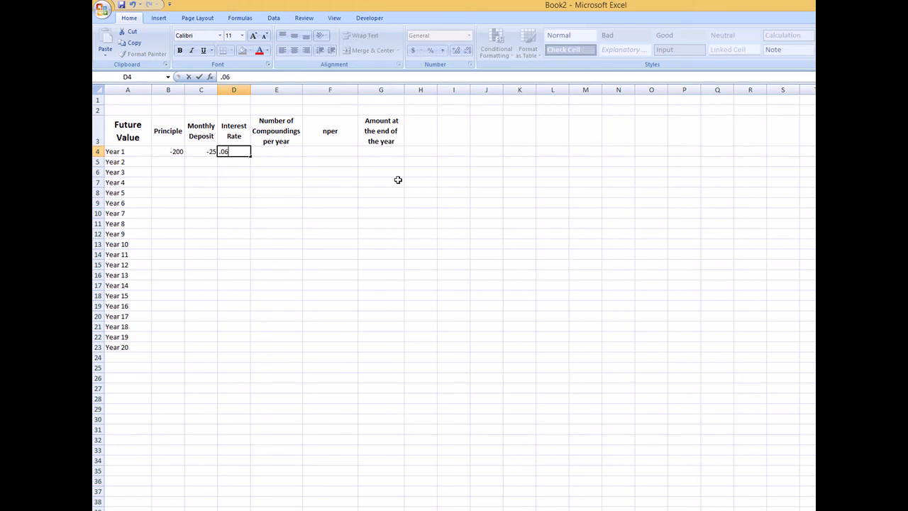
key(Tab)
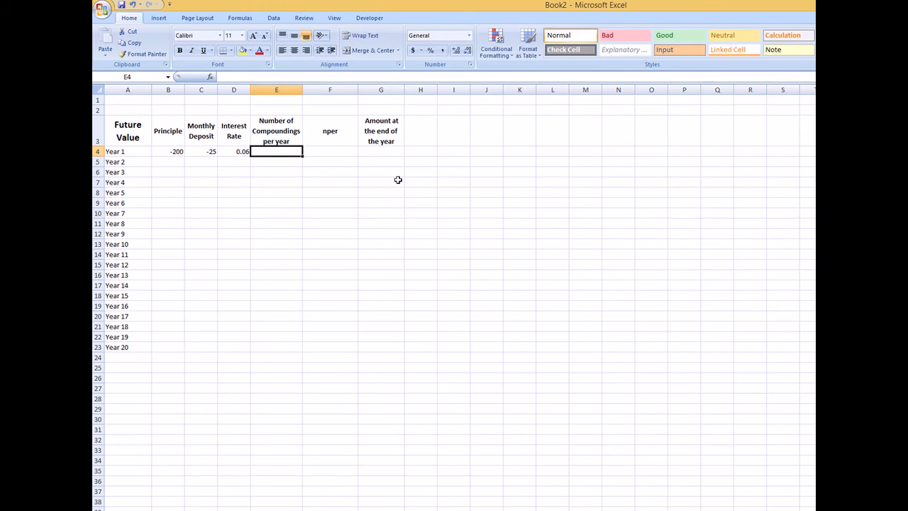
text(12)
key(Tab)
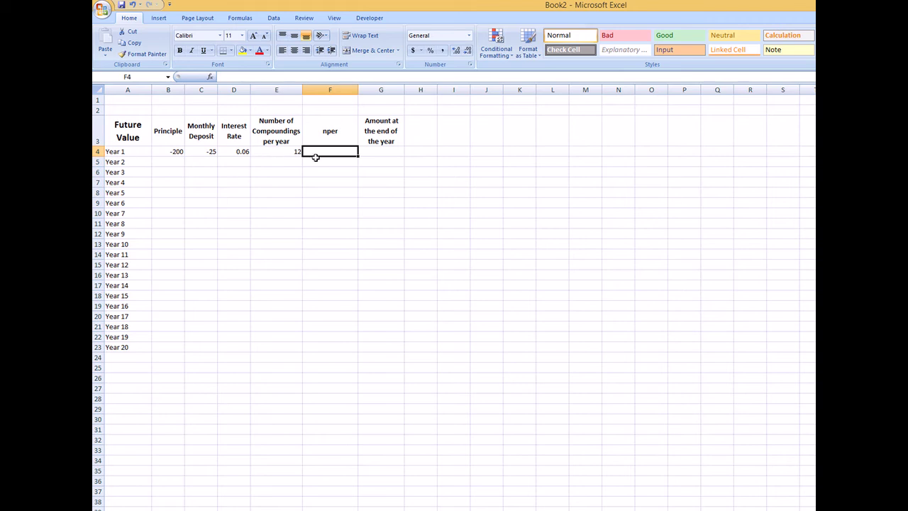
text(12)
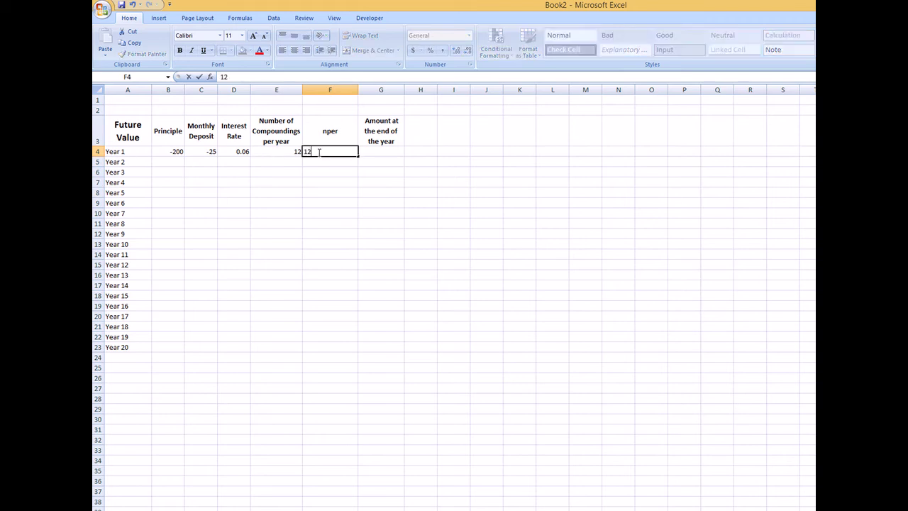
click(314, 170)
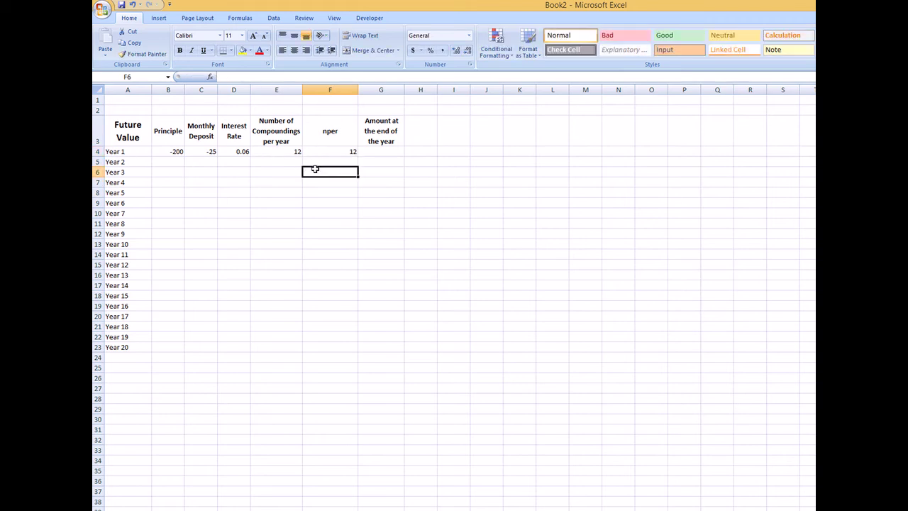
click(388, 151)
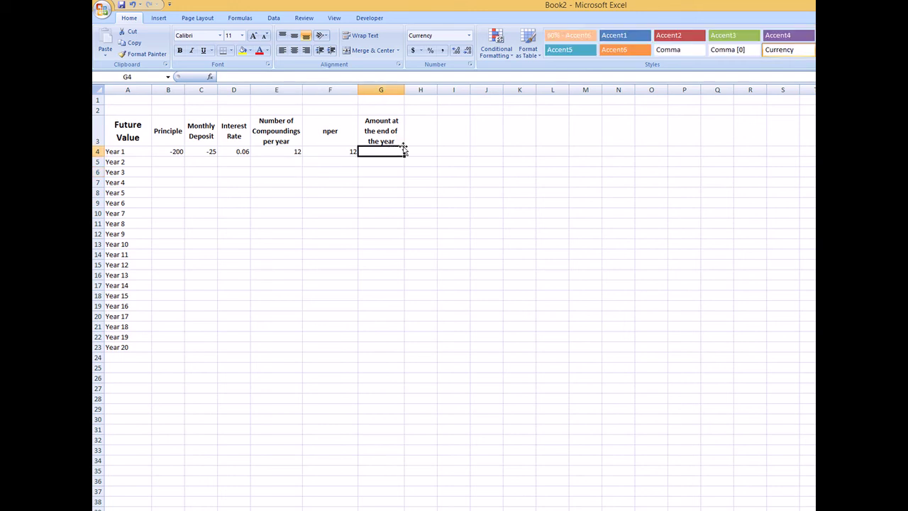
- Insert the FV function into G4 with rate D4/E4
click(209, 77)
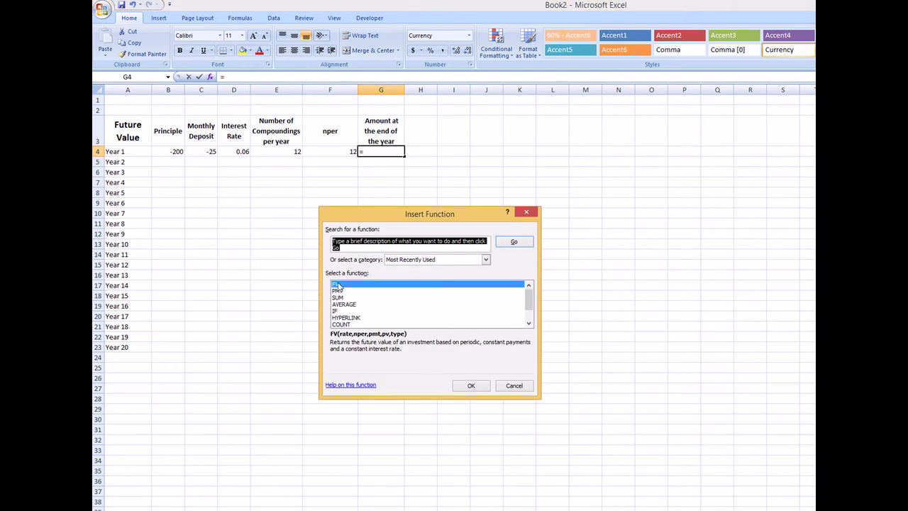
click(469, 386)
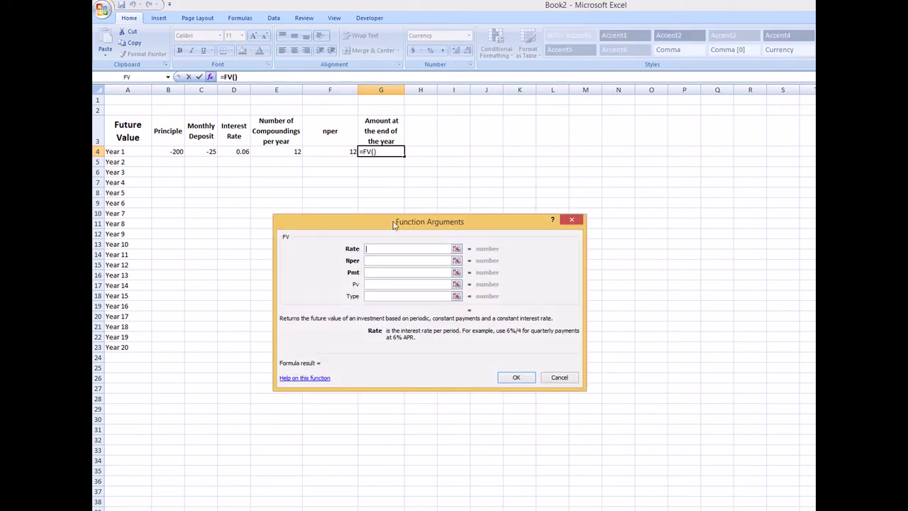
drag(396, 221, 294, 180)
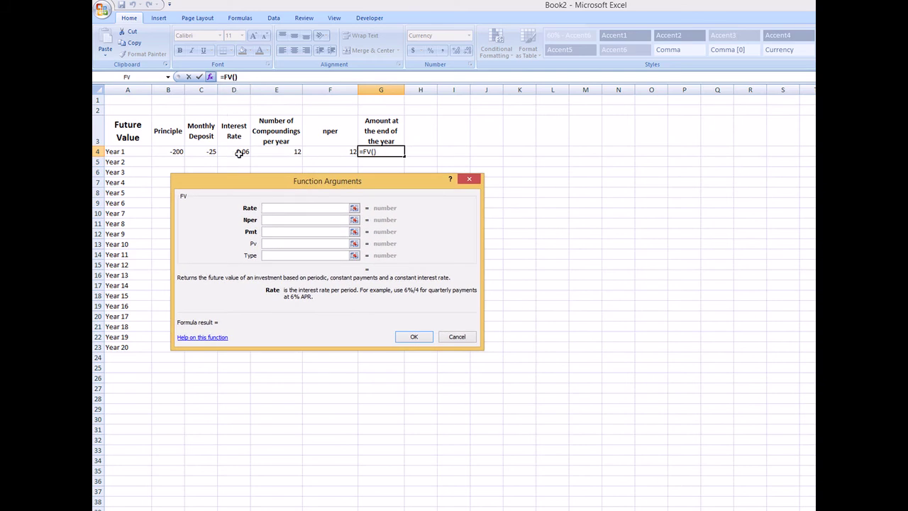
click(239, 152)
text(/)
click(287, 151)
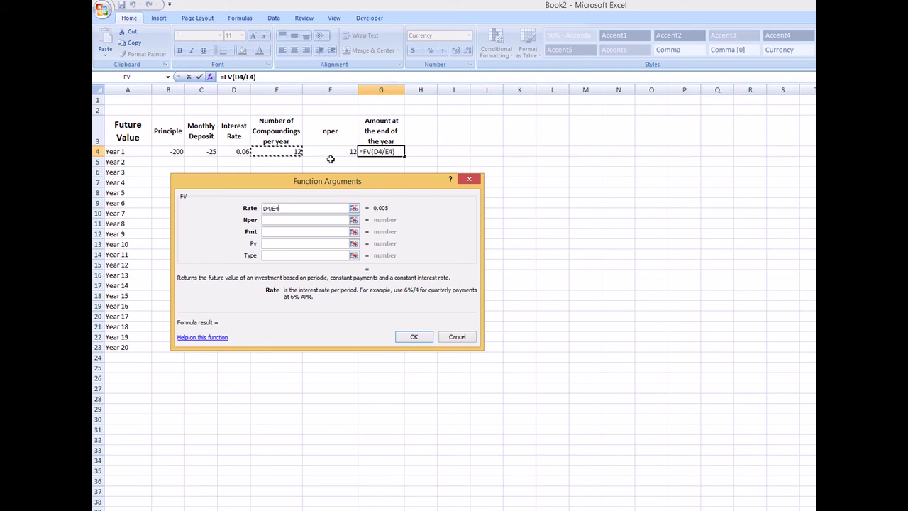
- Complete the FV arguments with Nper F4, Pmt C4 and Pv B4, giving $520.72
click(272, 223)
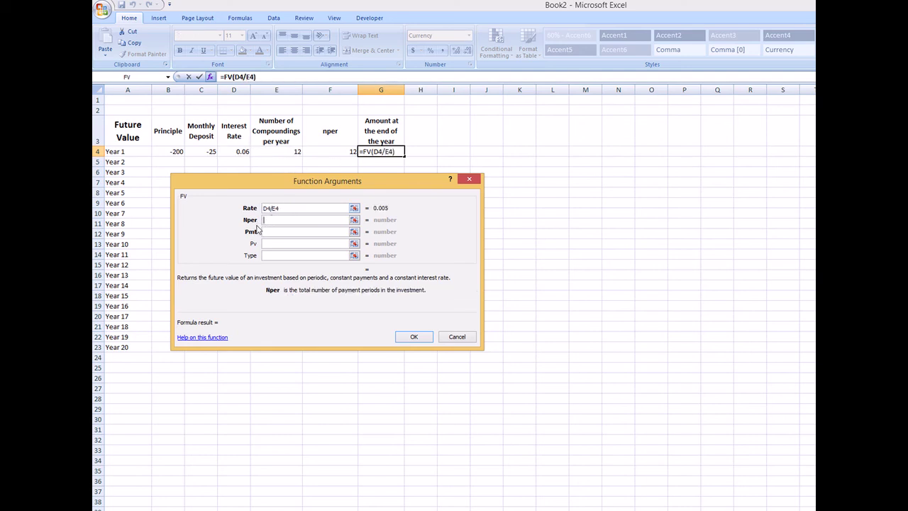
click(339, 152)
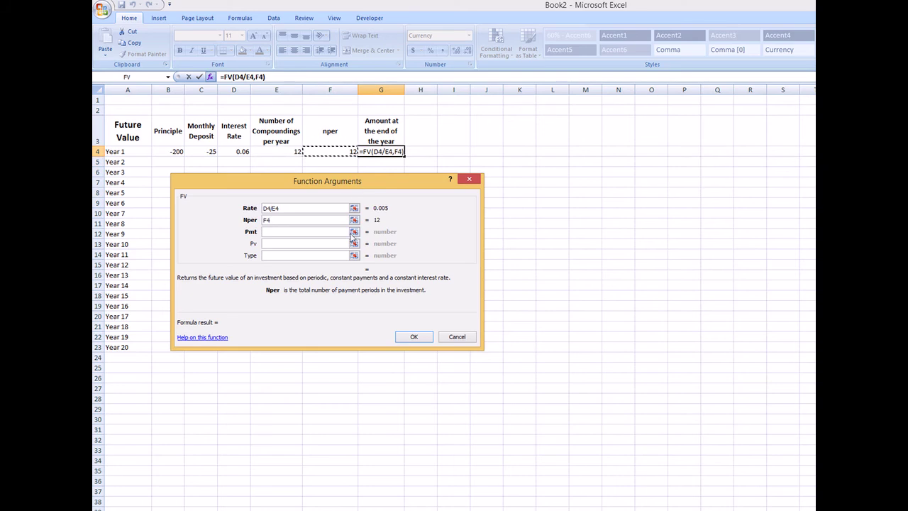
click(271, 232)
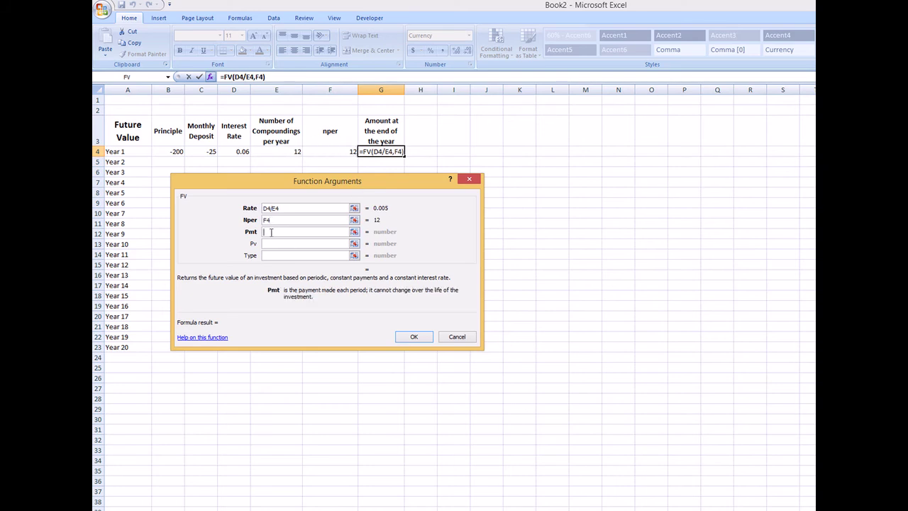
click(201, 152)
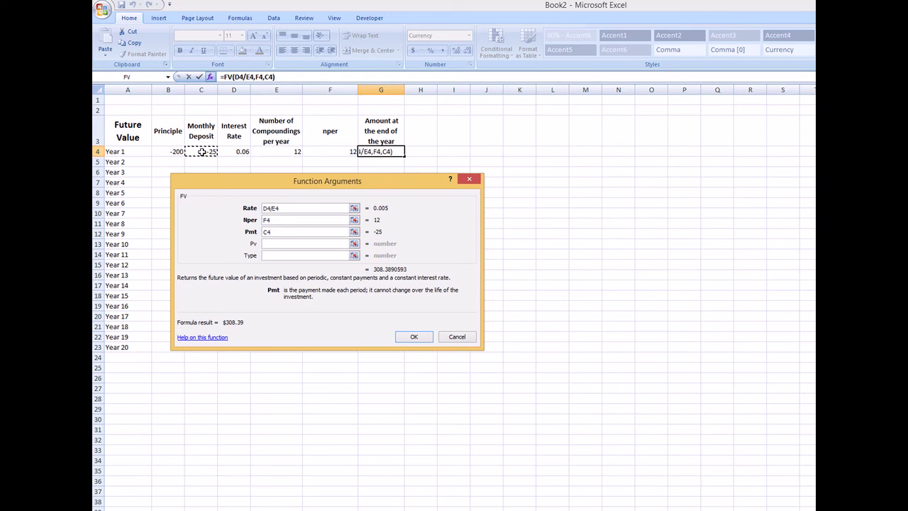
click(268, 244)
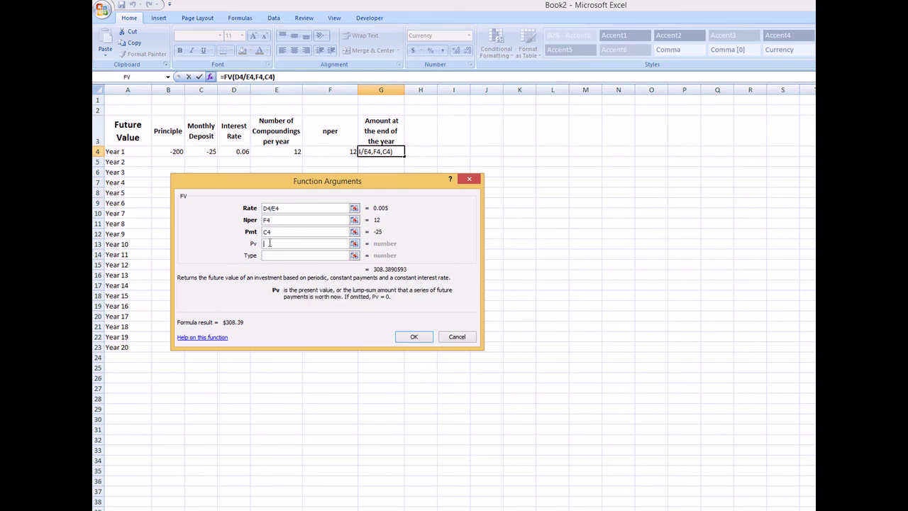
click(174, 152)
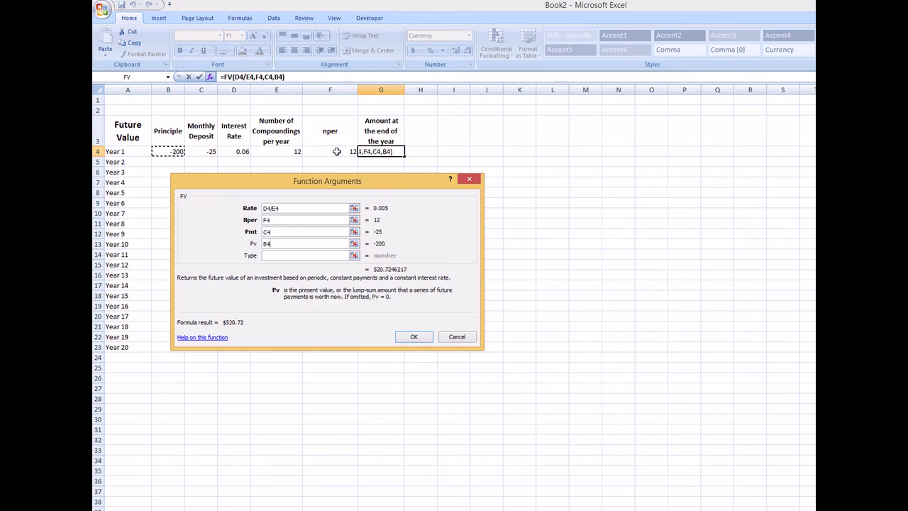
click(413, 338)
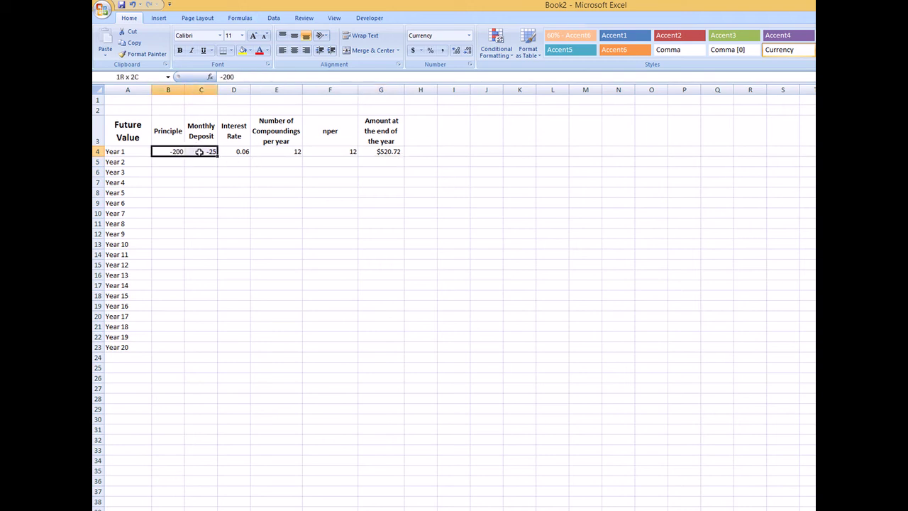
- Fill -200, -25, 0.06 and 12 from B4:E4 down through row 23
drag(223, 151, 278, 151)
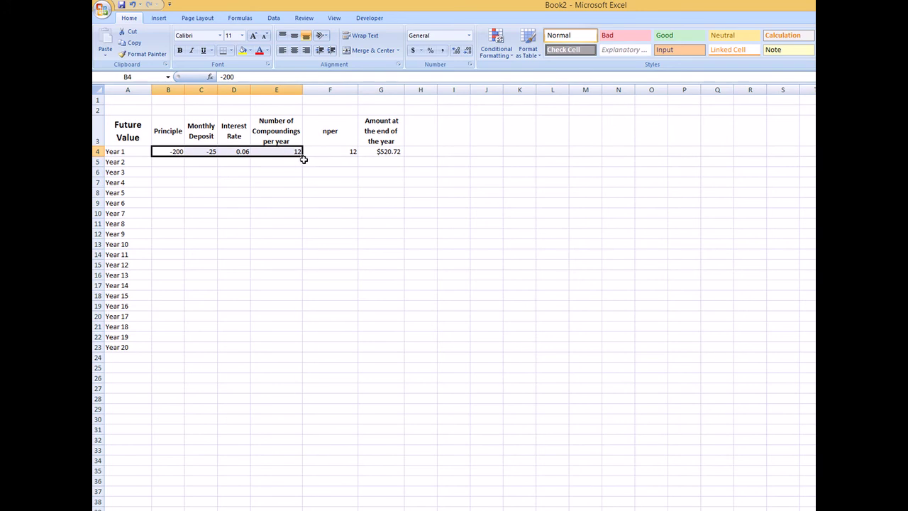
drag(302, 157, 295, 351)
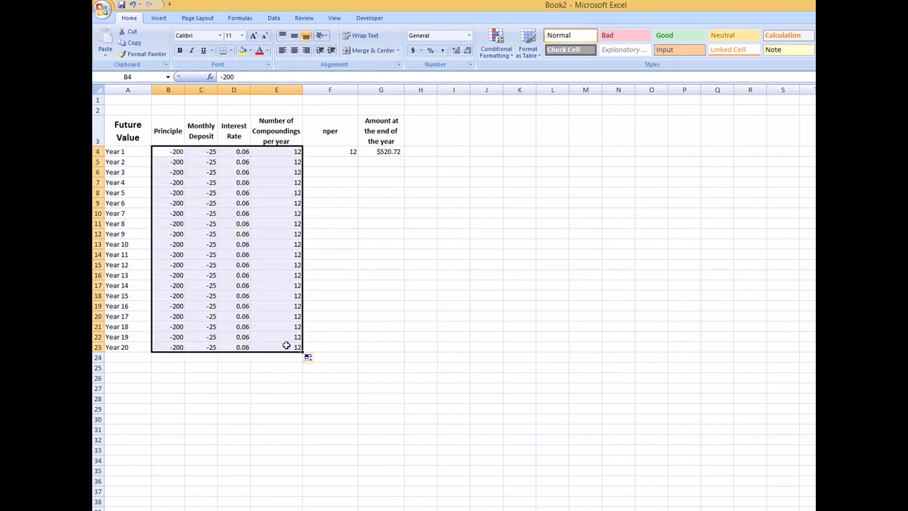
click(331, 131)
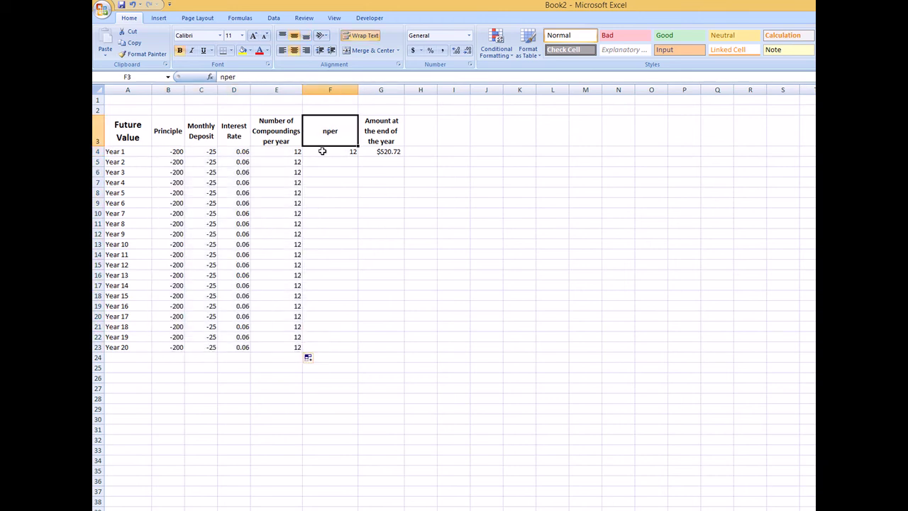
- Enter 24, 36 and 48 in F5:F7 and extend the nper series to 240 at F23
click(325, 161)
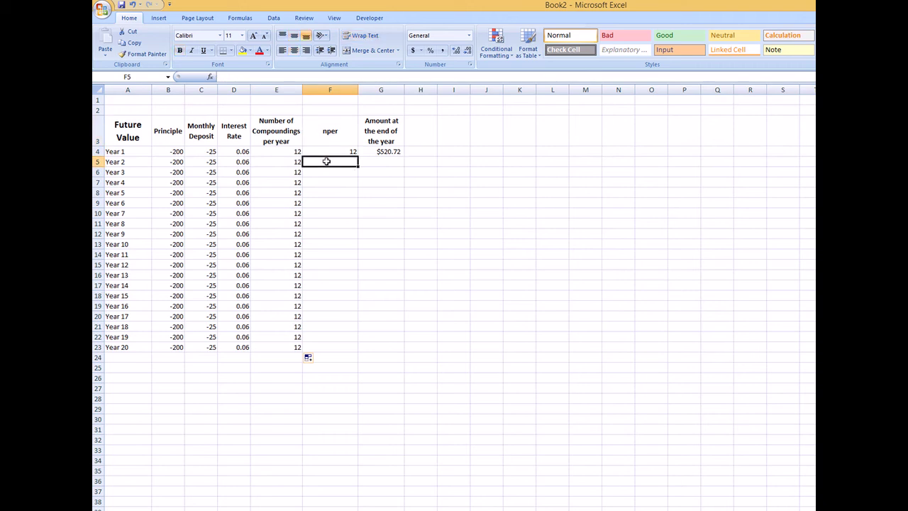
text(24)
key(Return)
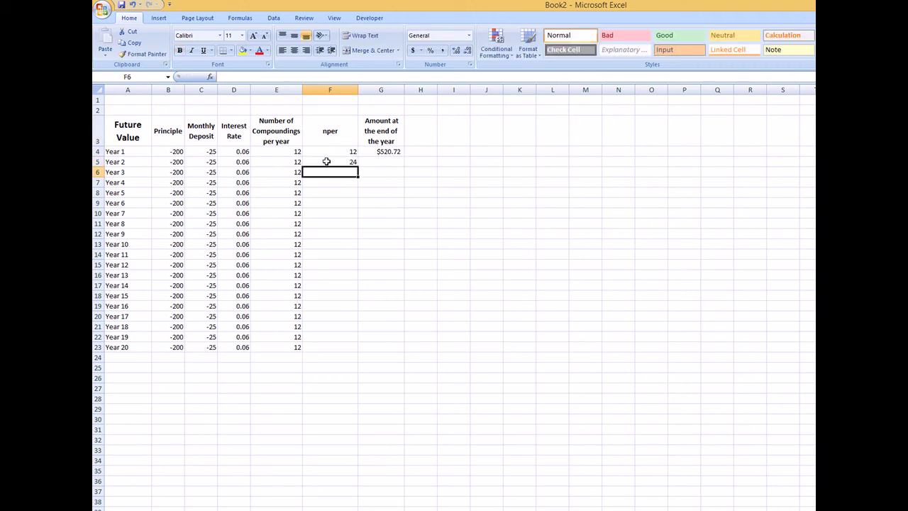
text(36)
key(Return)
text(48)
key(Return)
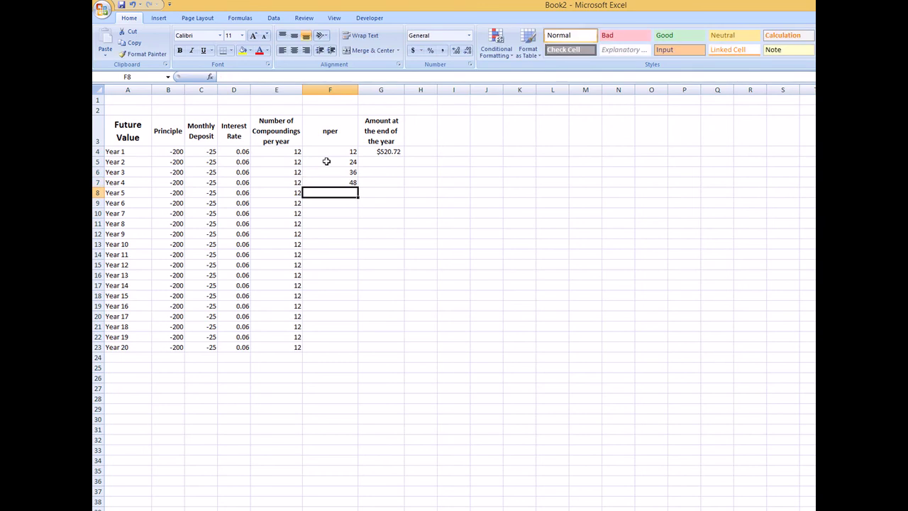
drag(340, 152, 361, 351)
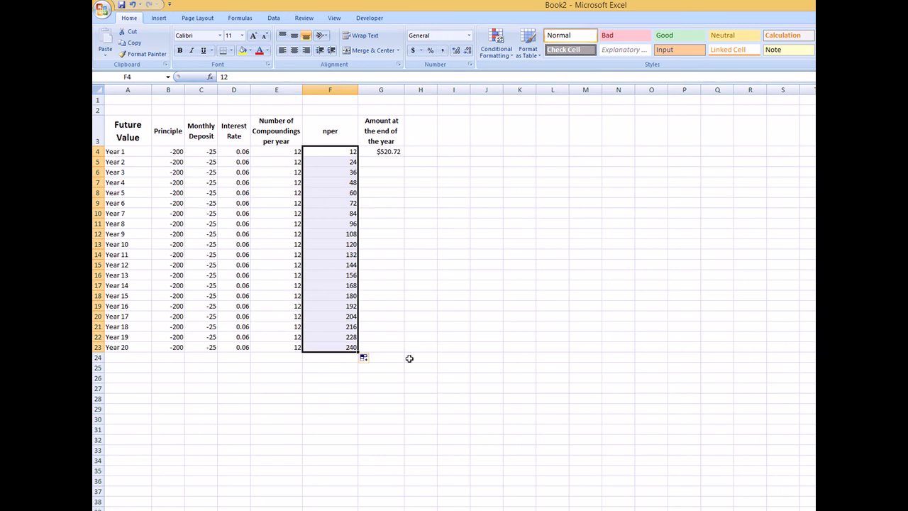
click(343, 369)
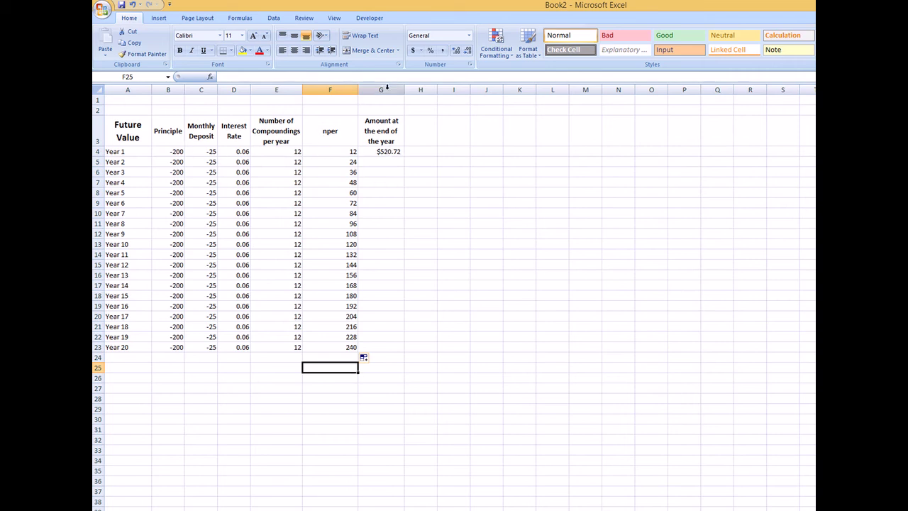
- Copy G4's FV formula down to G23, ending at $12,213.06 for Year 20
click(385, 152)
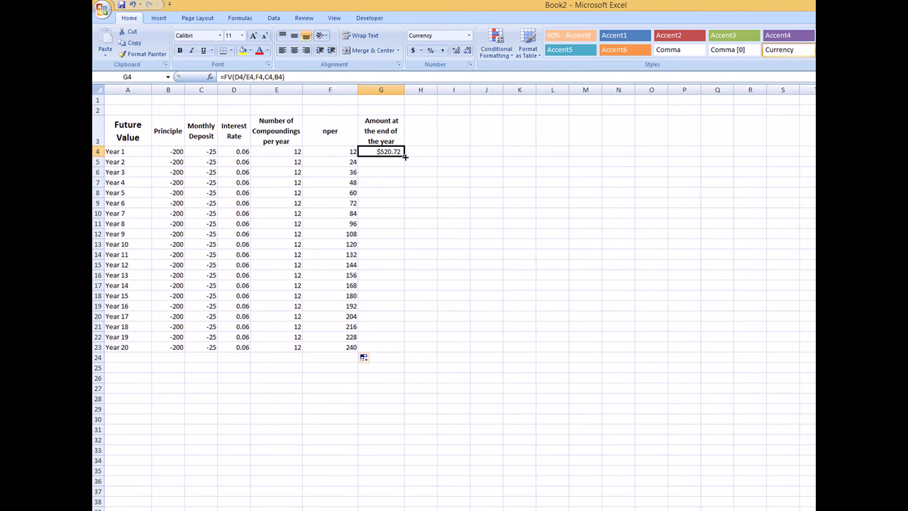
drag(405, 157, 398, 353)
click(523, 327)
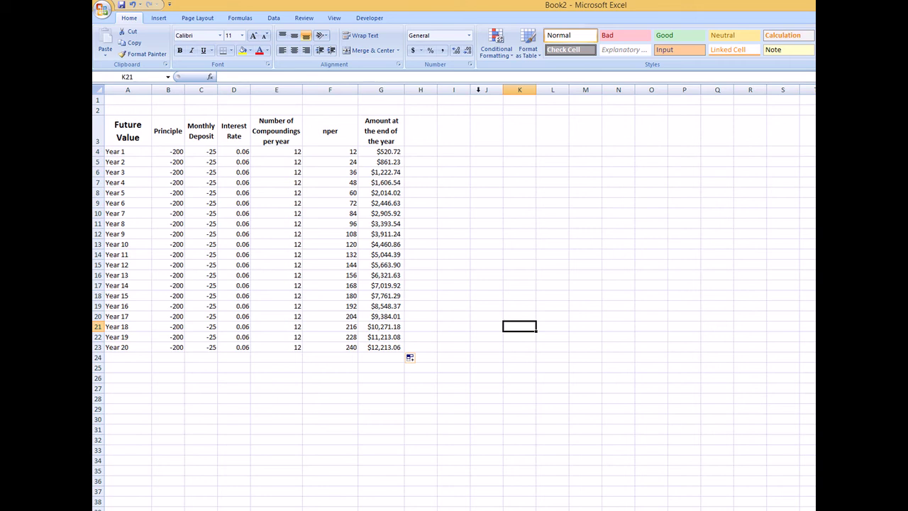
click(159, 18)
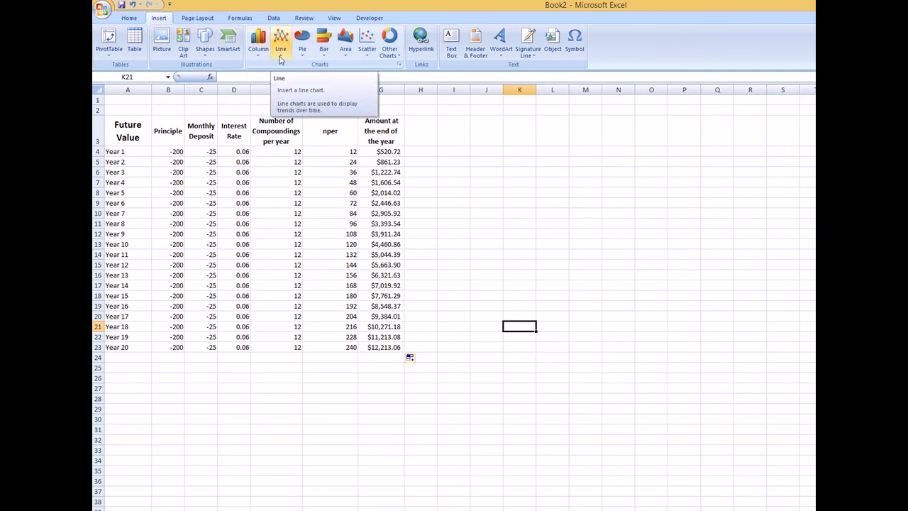
click(280, 60)
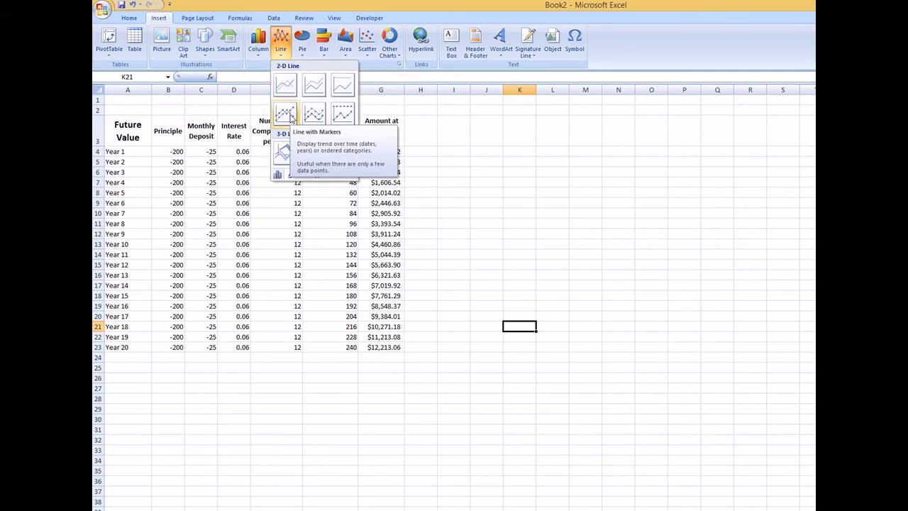
click(284, 114)
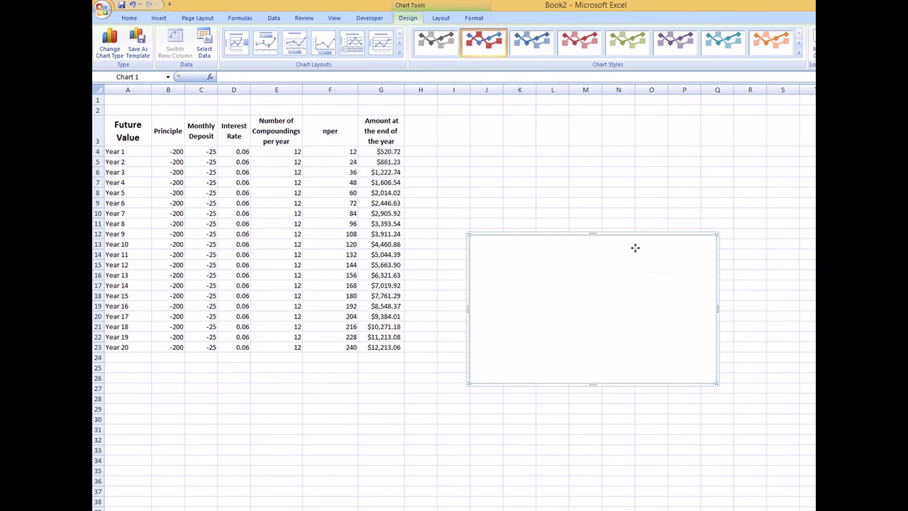
- Delete the empty chart and insert a Line with Markers chart of G4:G23
key(Delete)
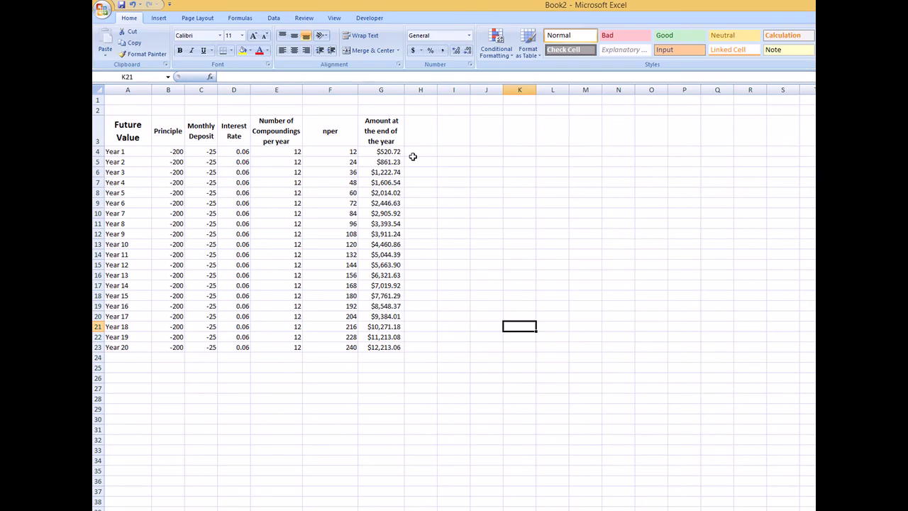
click(381, 151)
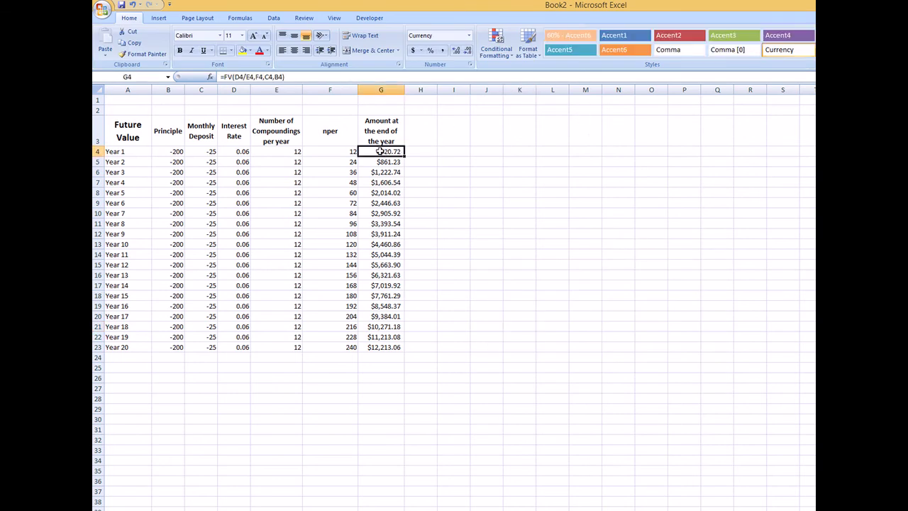
drag(381, 151, 377, 342)
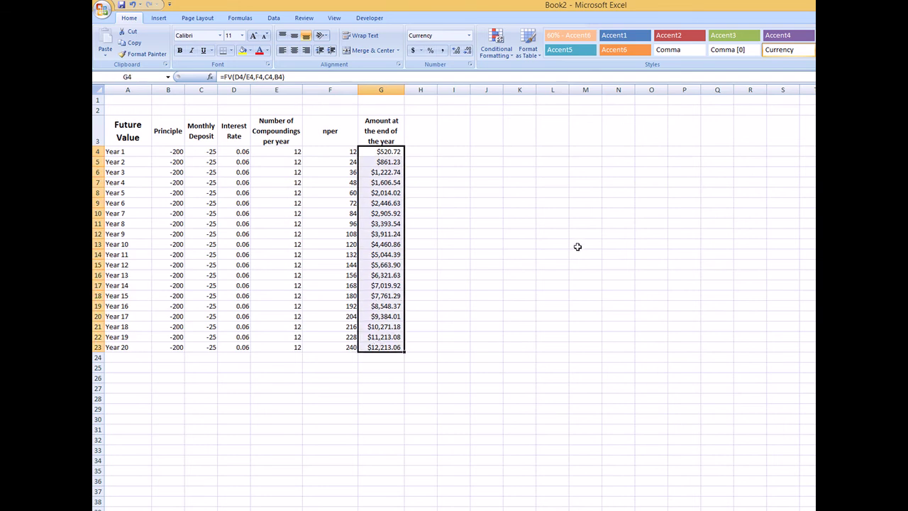
click(162, 22)
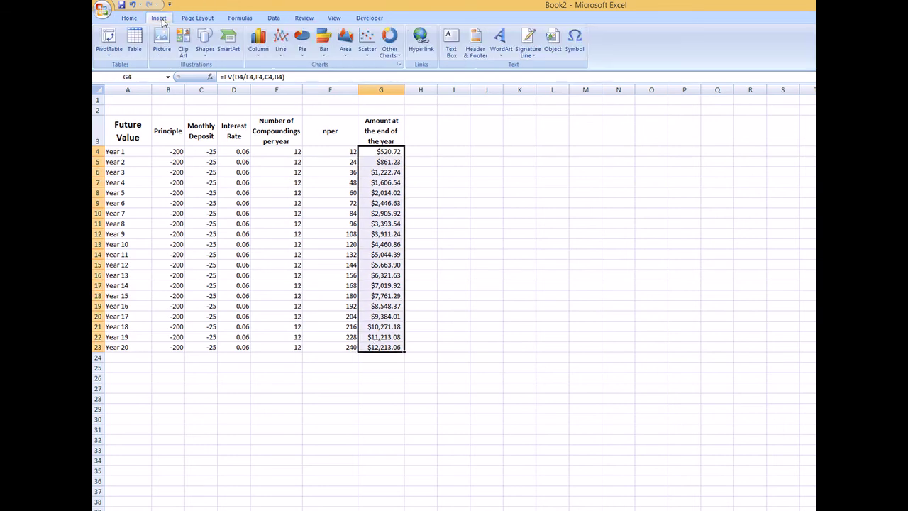
click(280, 54)
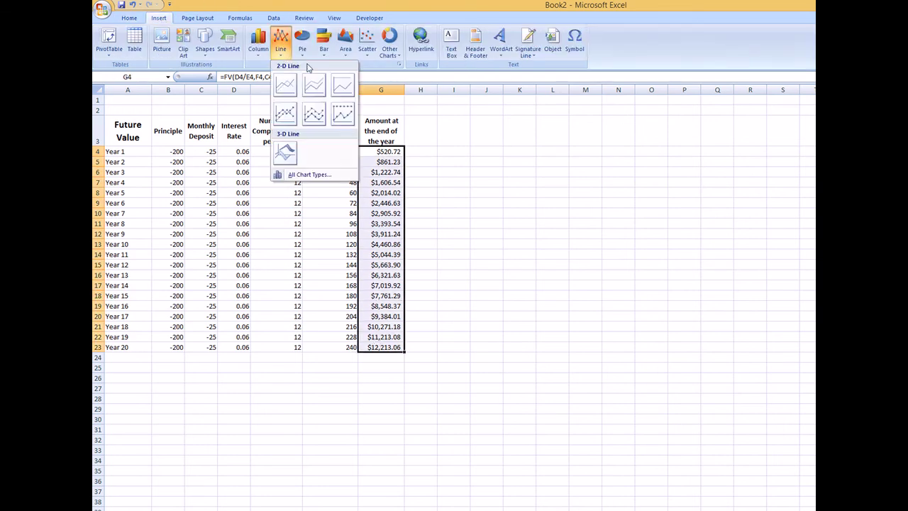
click(285, 114)
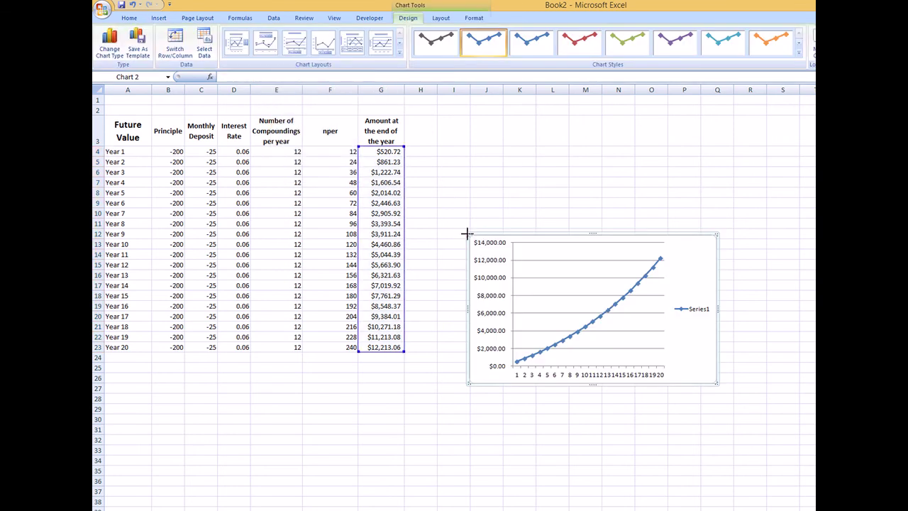
drag(468, 234, 423, 187)
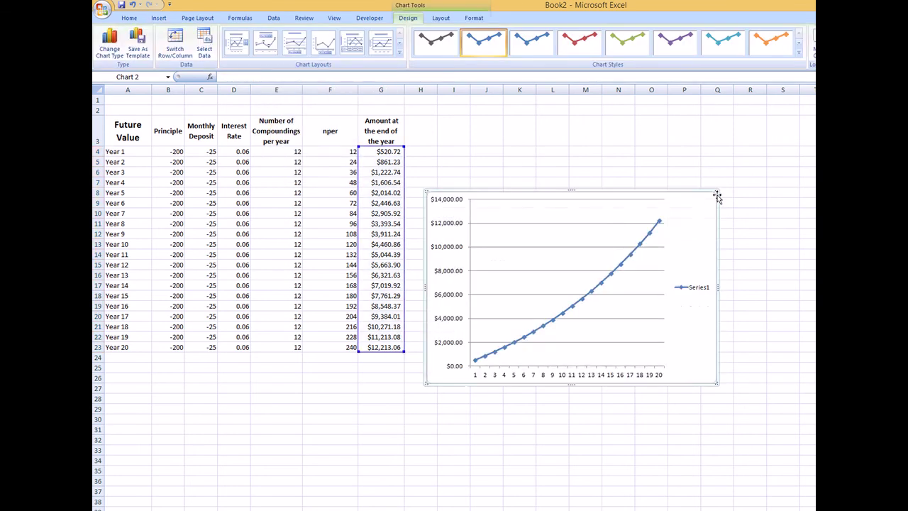
drag(717, 188, 763, 185)
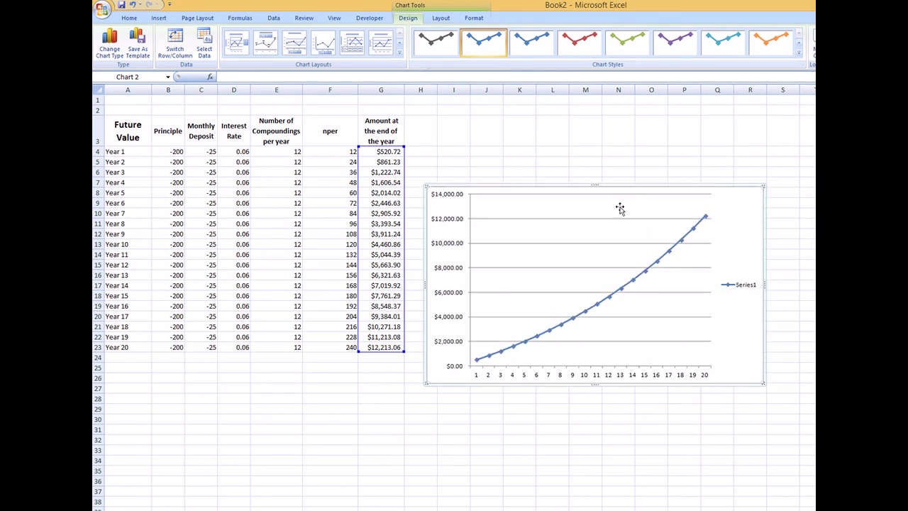
click(597, 207)
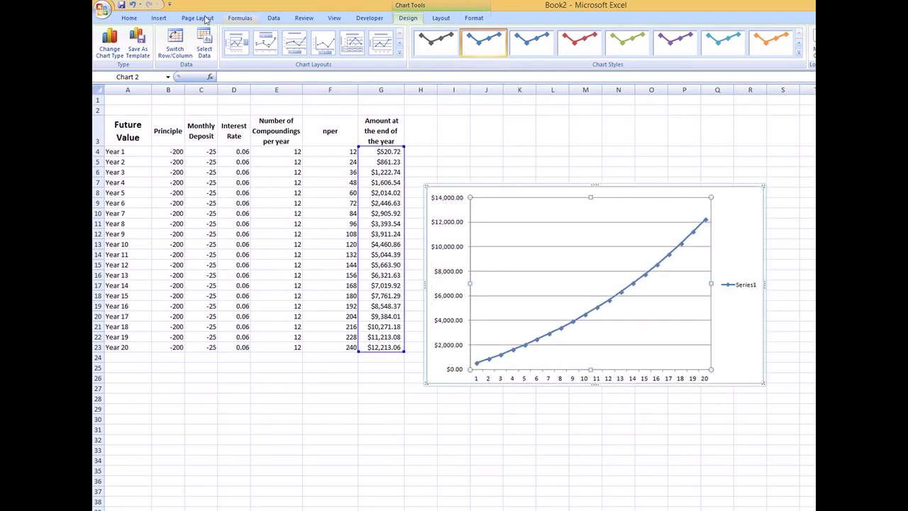
click(132, 5)
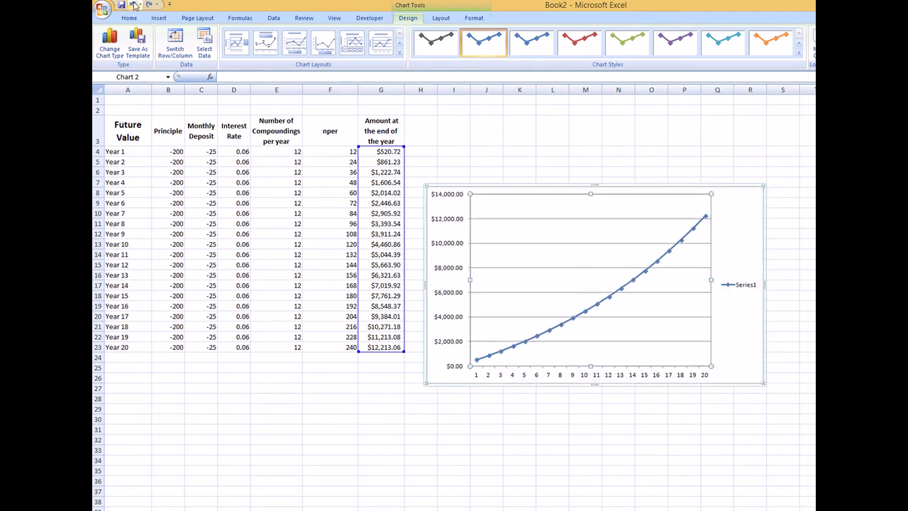
click(703, 151)
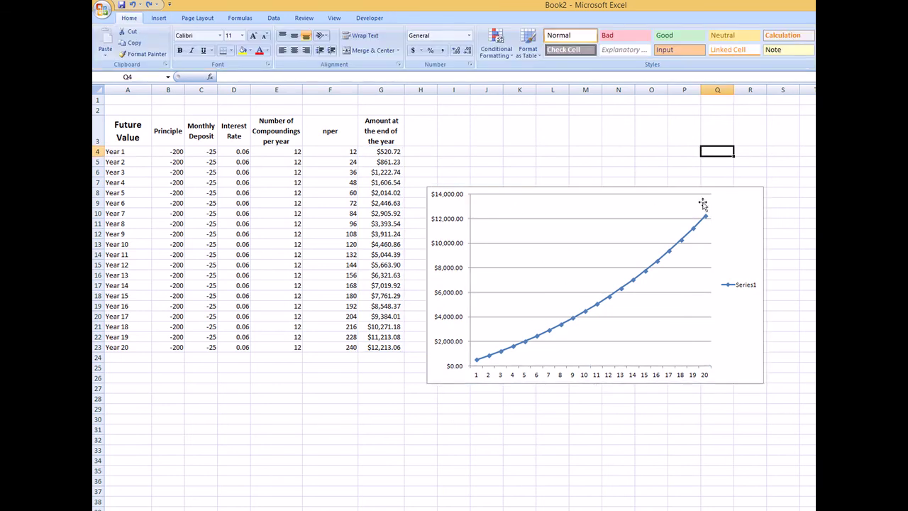
click(656, 187)
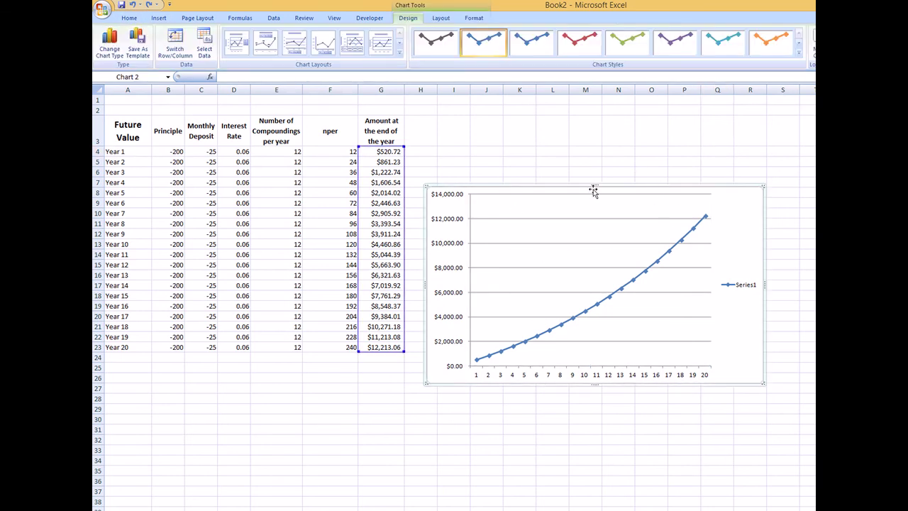
click(429, 171)
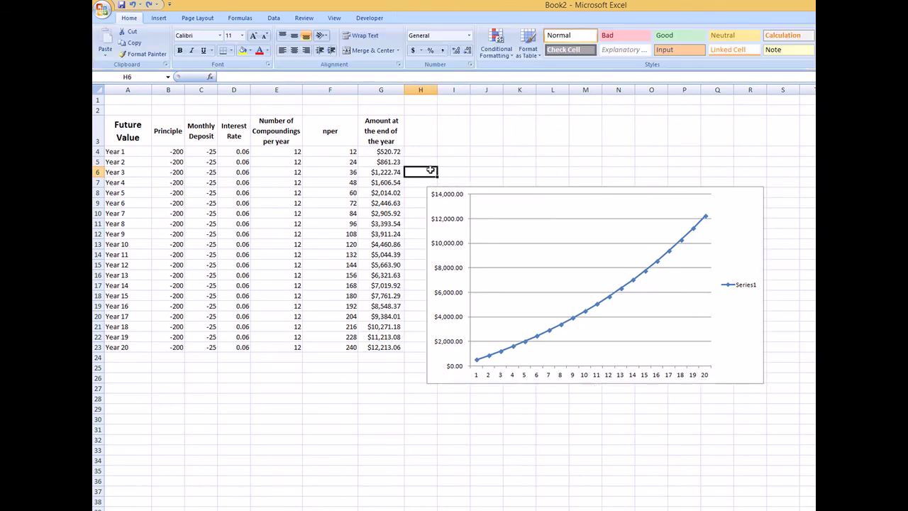
click(560, 187)
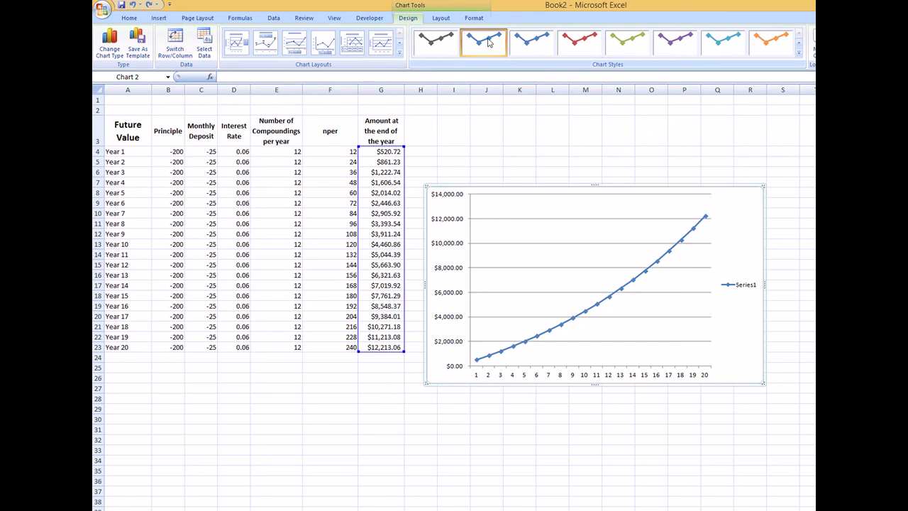
- Apply the red marker chart style and a layout with chart and axis titles
click(573, 44)
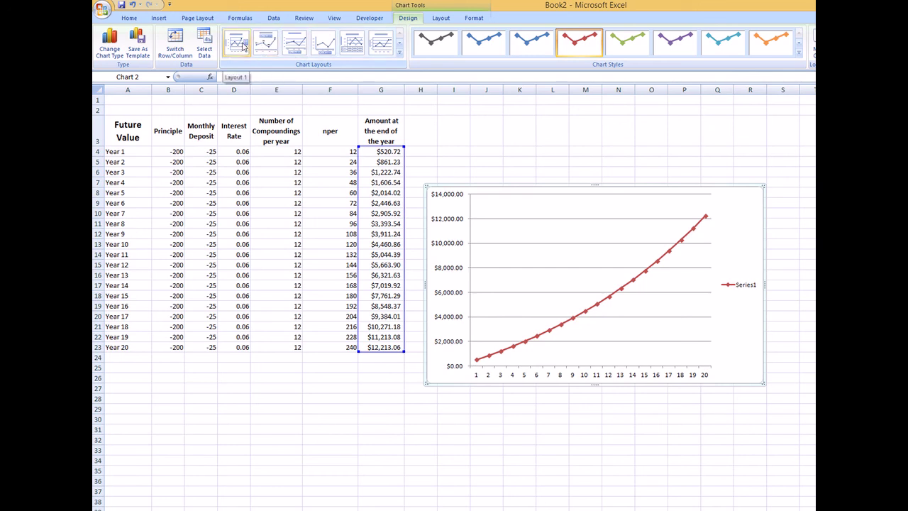
click(398, 44)
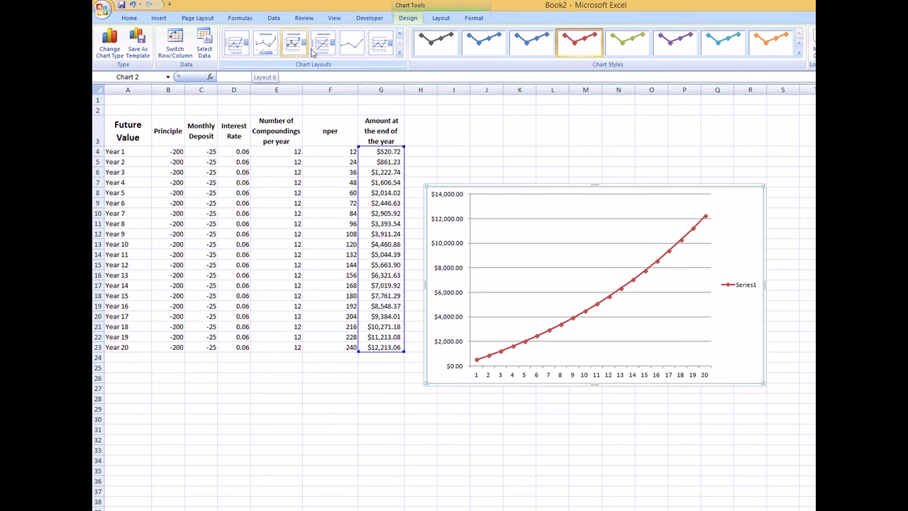
click(325, 46)
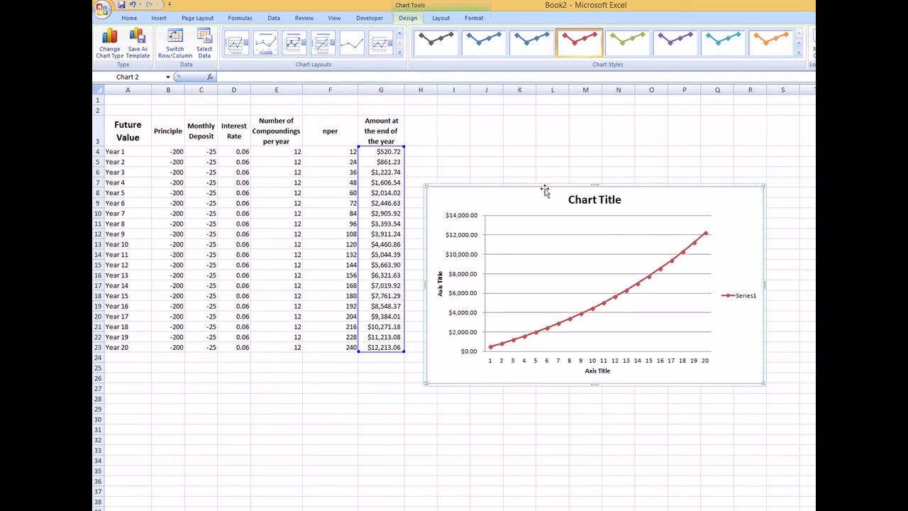
- Title the chart 'Savings Plan for 20 Years'
click(618, 200)
drag(622, 199, 571, 200)
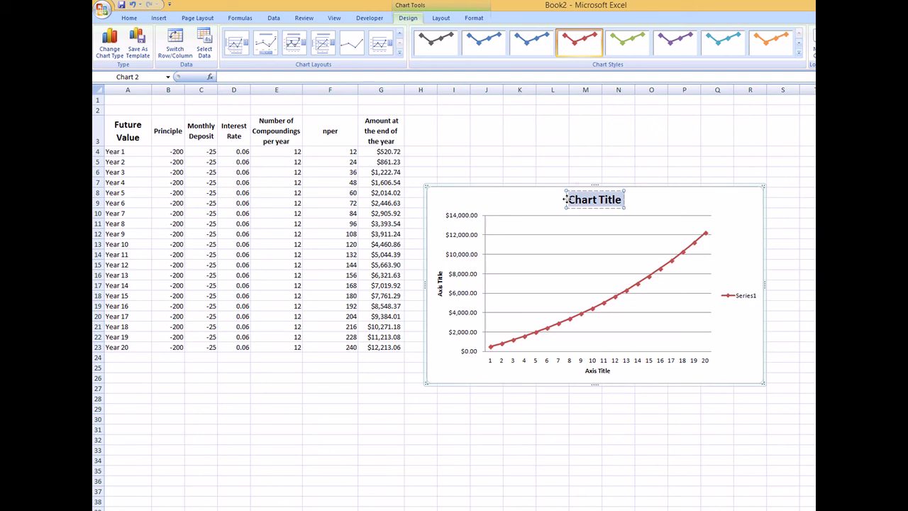
text(Savings)
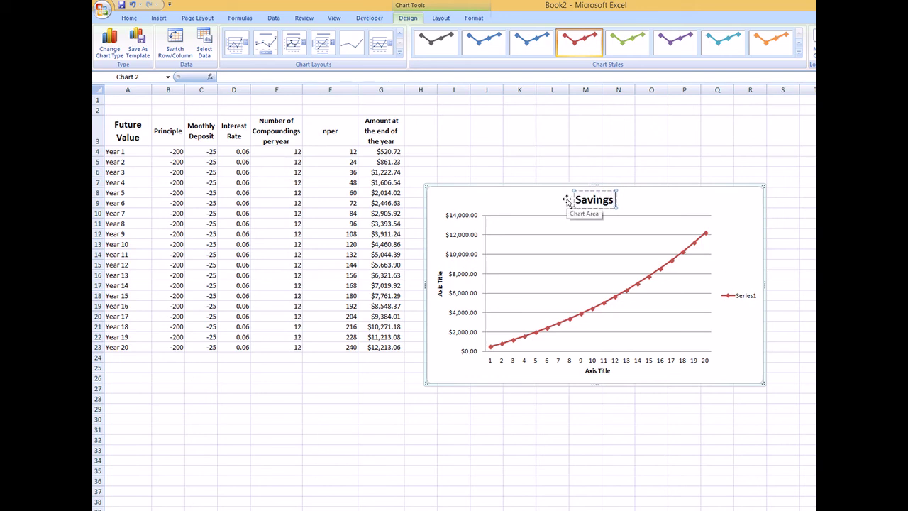
text( Plan for 20)
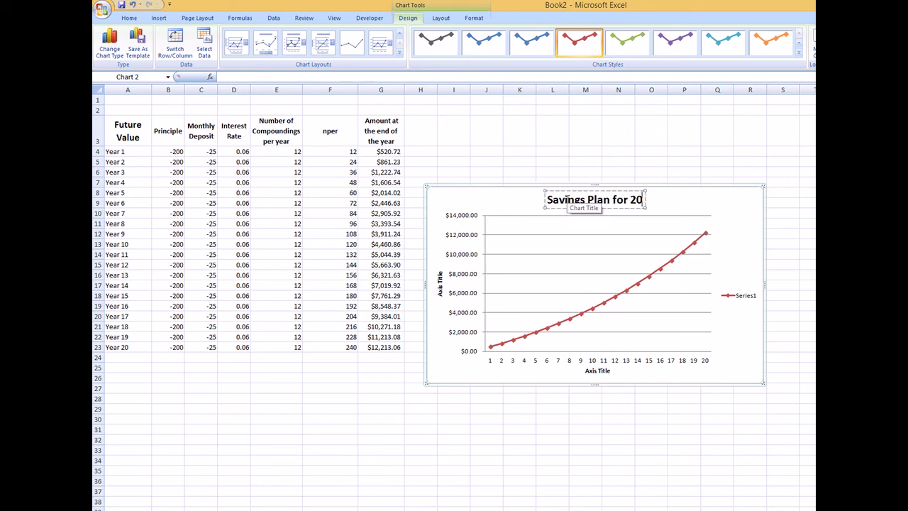
text( Years)
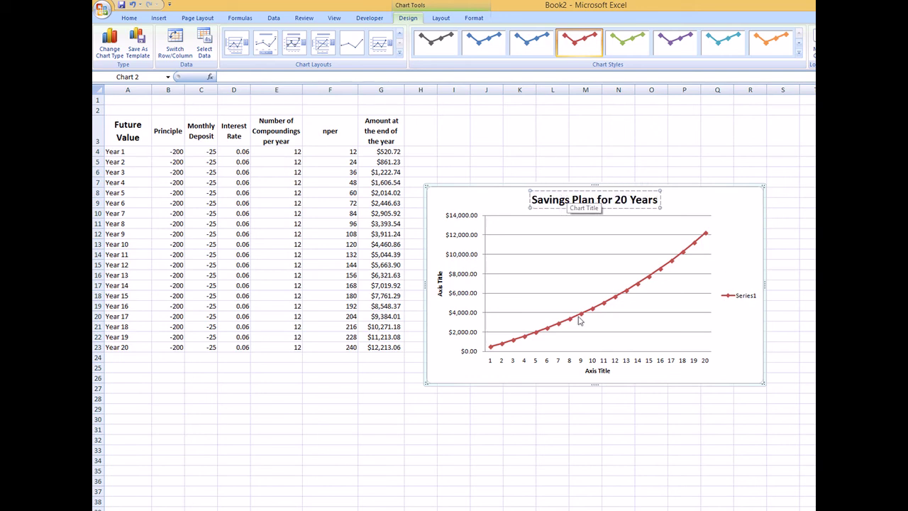
- Label the axes 'Number of Years' and 'Amount of Savings Account', moving the vertical title higher
click(597, 370)
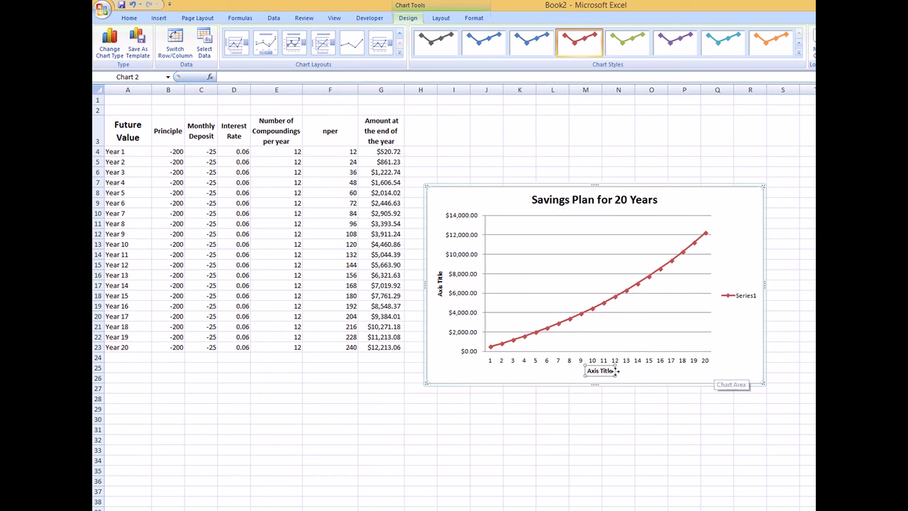
drag(615, 371, 573, 374)
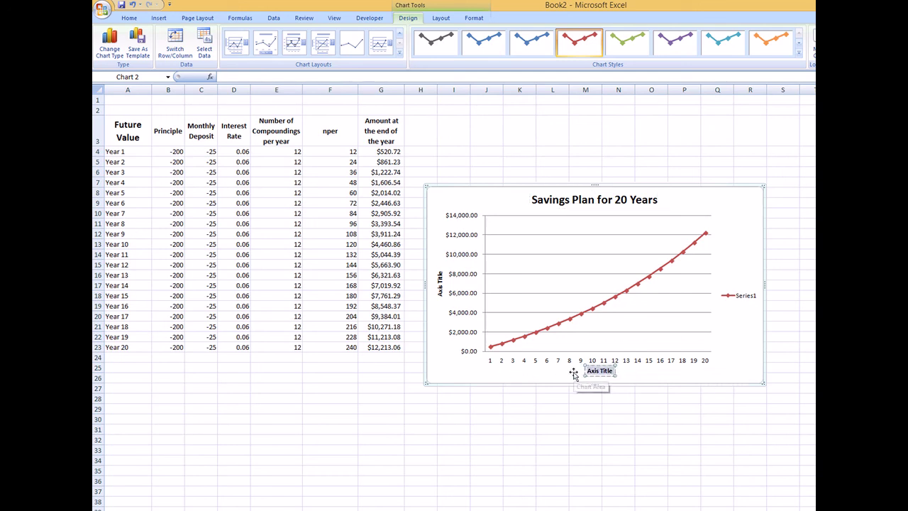
text(Number of Years)
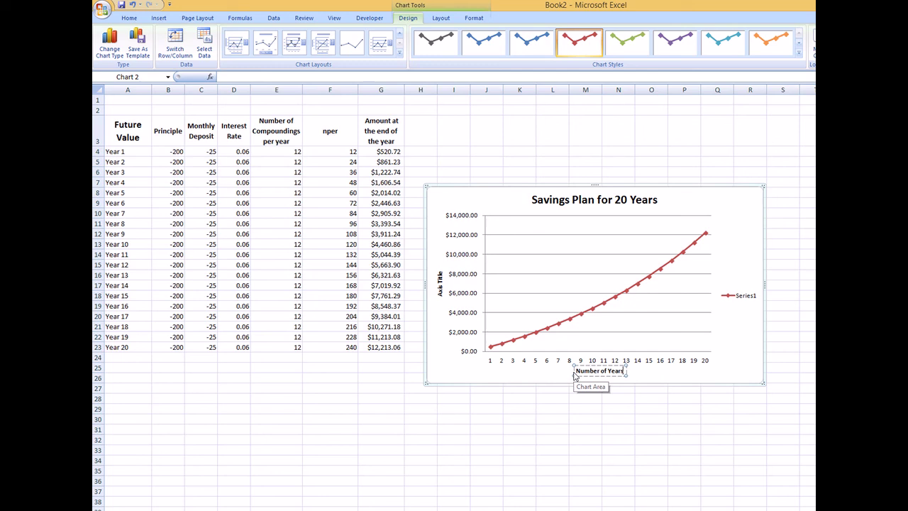
click(441, 289)
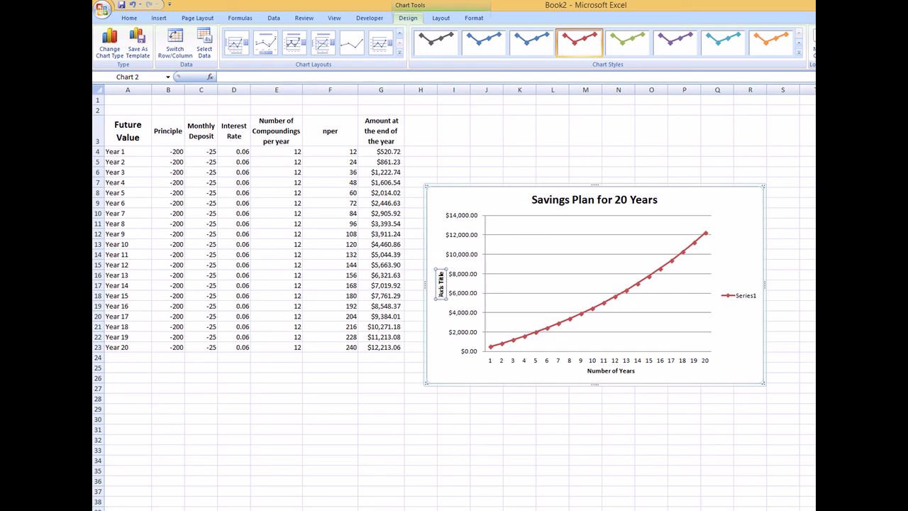
drag(440, 299, 437, 270)
text(Amount of Sav)
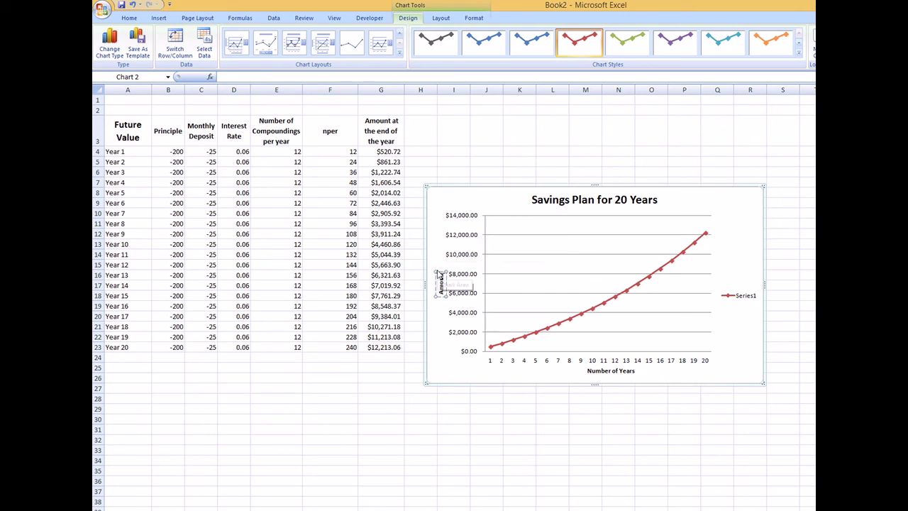
text(ings Account)
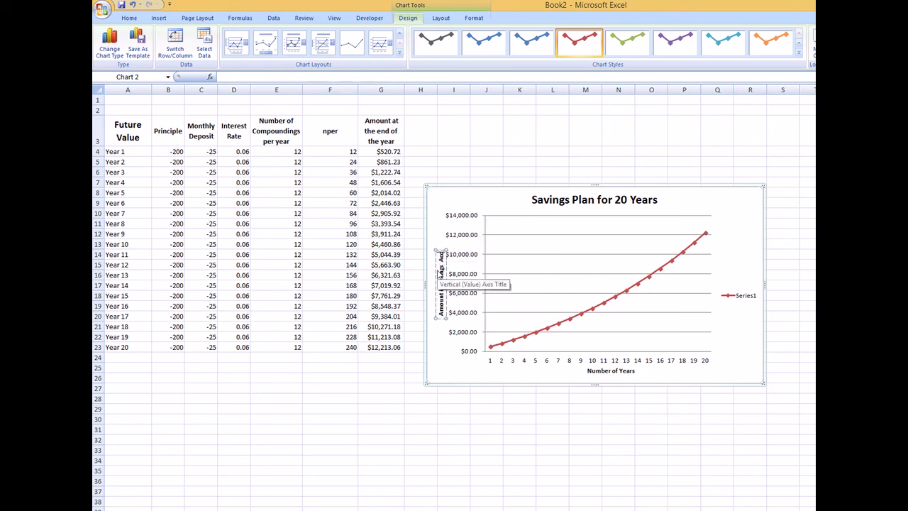
click(559, 382)
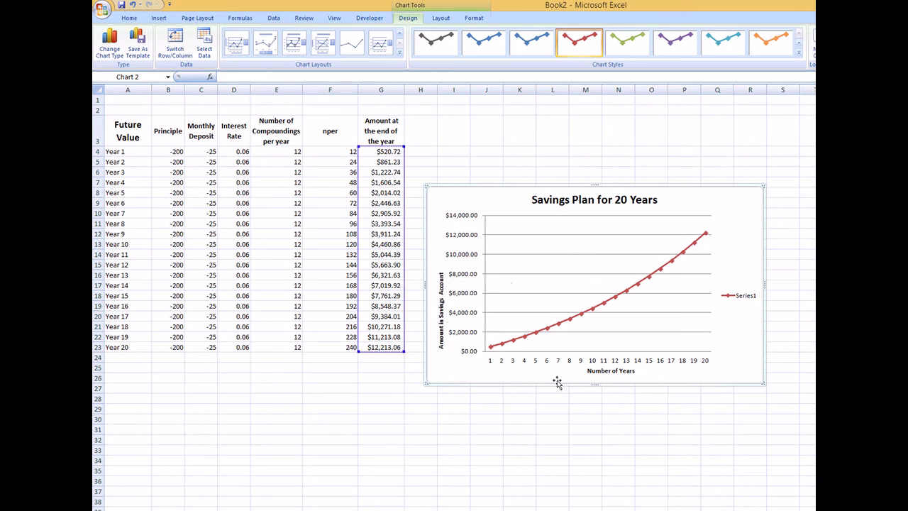
click(445, 284)
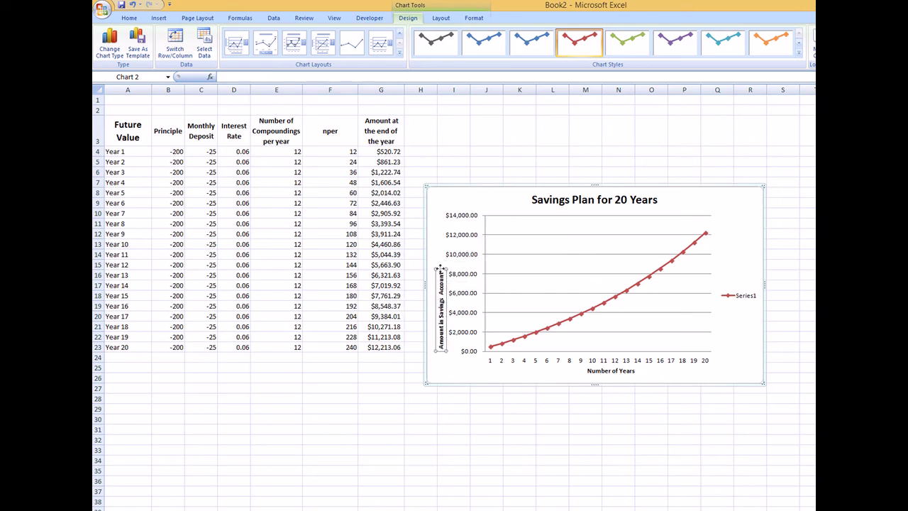
drag(438, 266, 441, 236)
- Delete the Series1 legend and deselect the chart
click(750, 301)
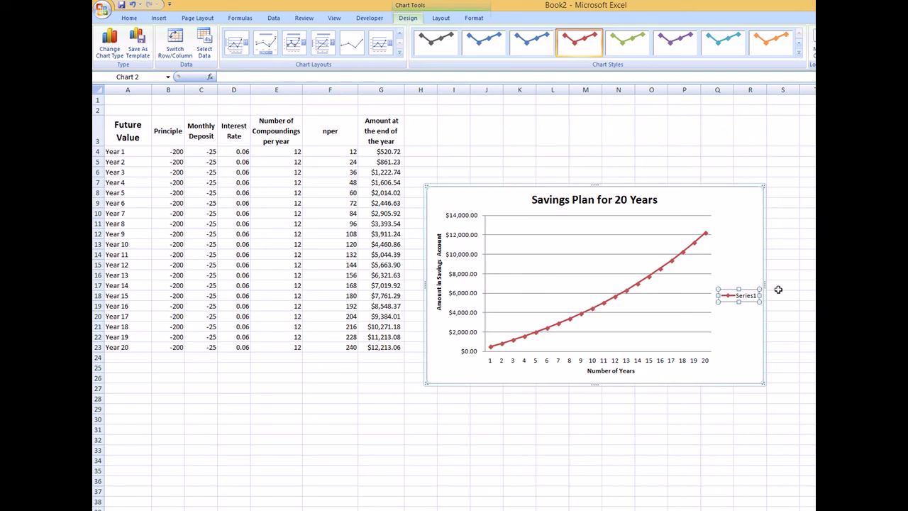
key(Delete)
click(602, 461)
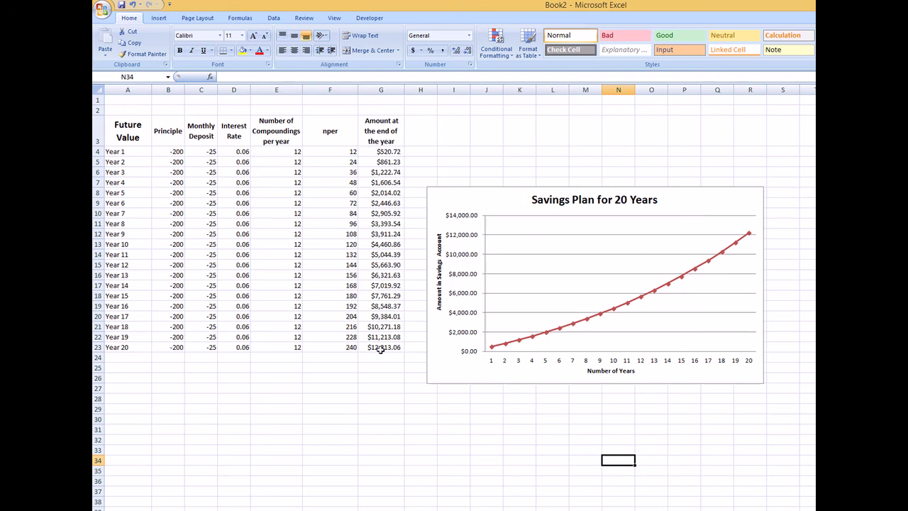
click(383, 170)
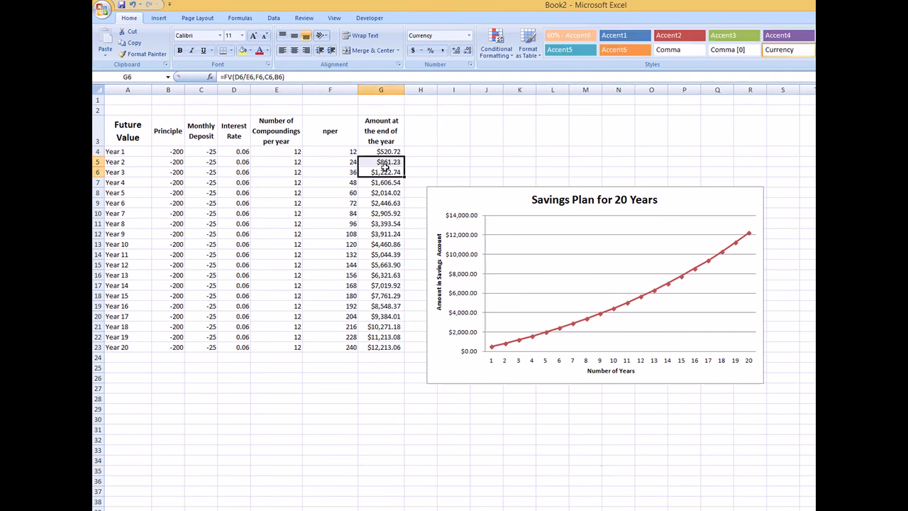
click(381, 192)
click(374, 223)
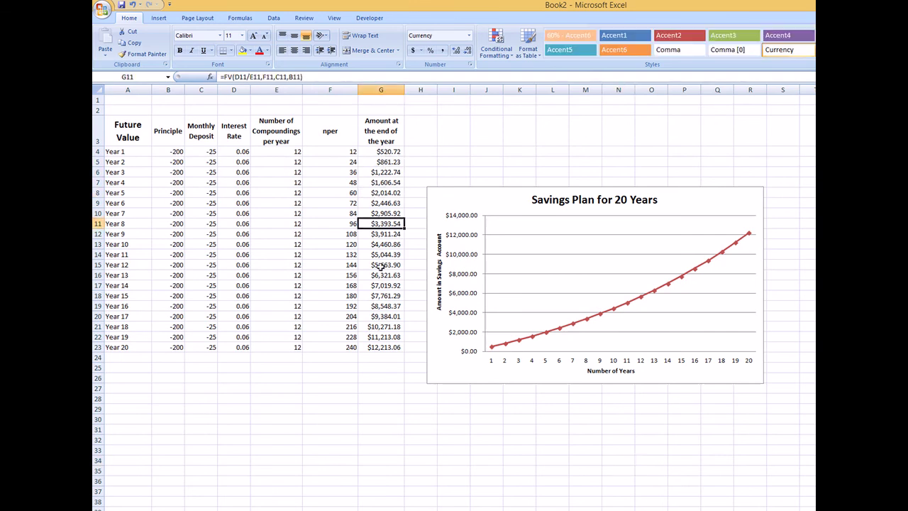
click(380, 265)
click(381, 304)
click(388, 337)
click(396, 347)
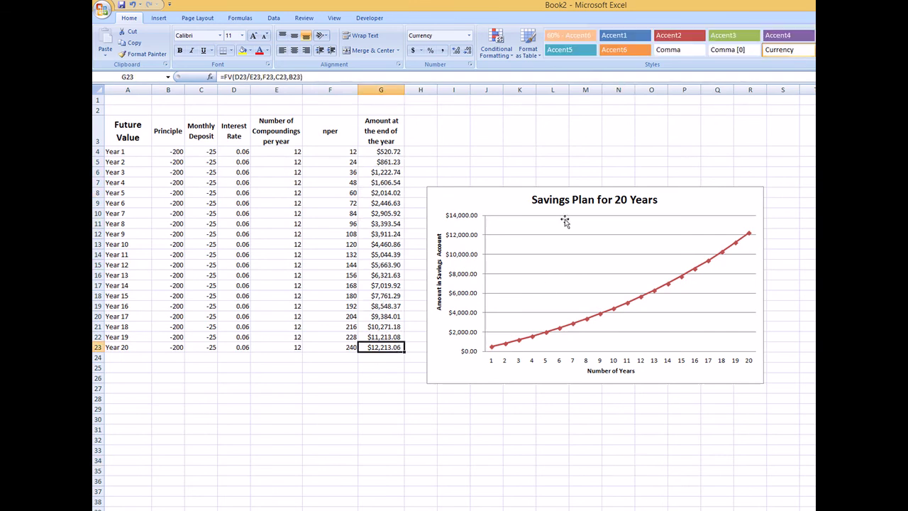